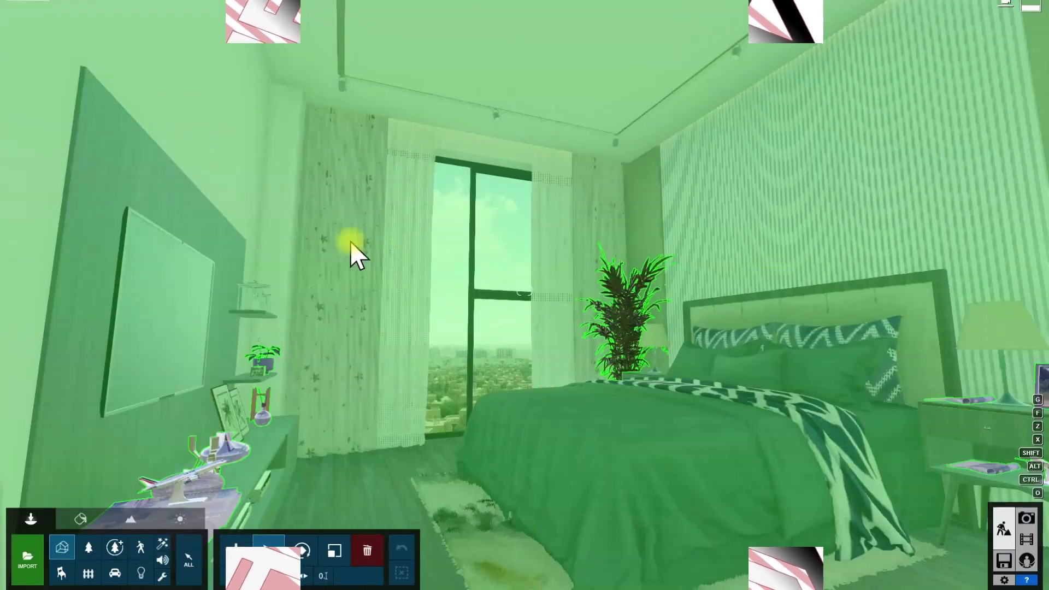
# Step: Walk the camera forward into the bedroom so the bed and tall window fill the view
pyautogui.press('w')
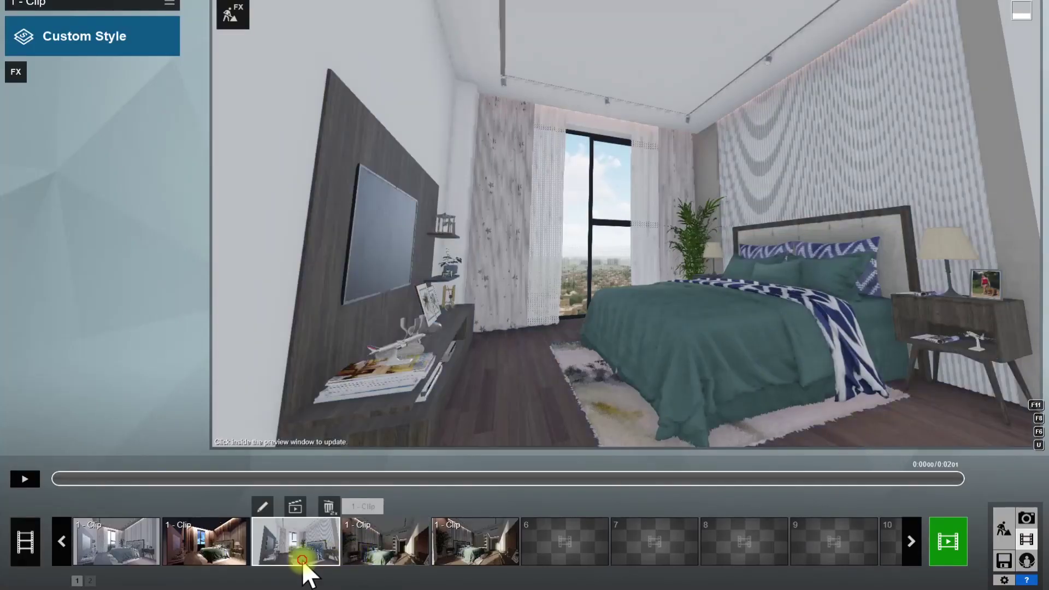
# Step: Load the interior bedroom-01.lme effects onto the bedroom clip
pyautogui.click(676, 250)
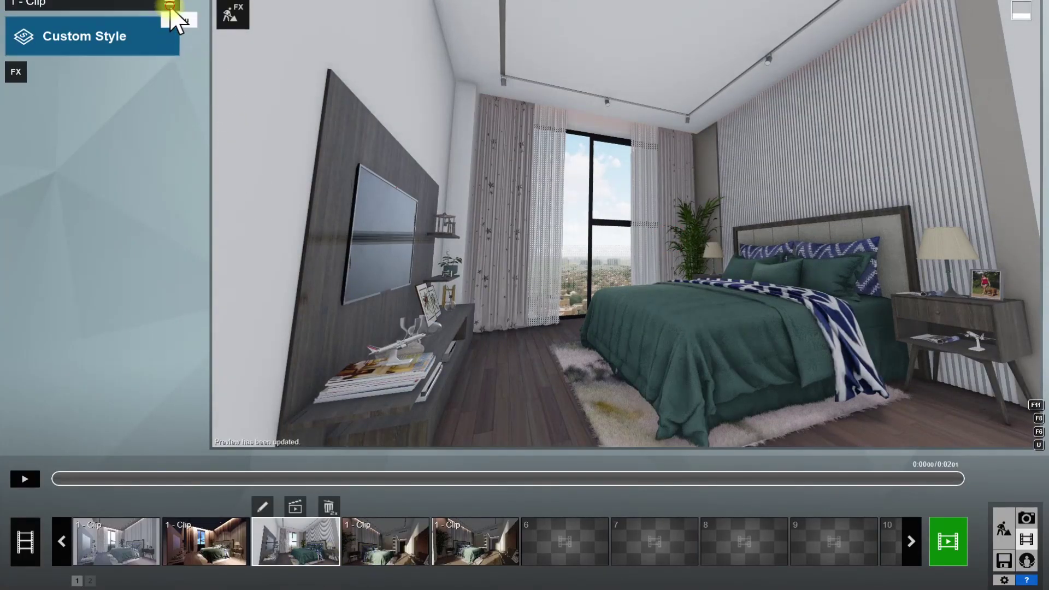
pyautogui.click(169, 4)
pyautogui.click(236, 33)
pyautogui.doubleClick(129, 64)
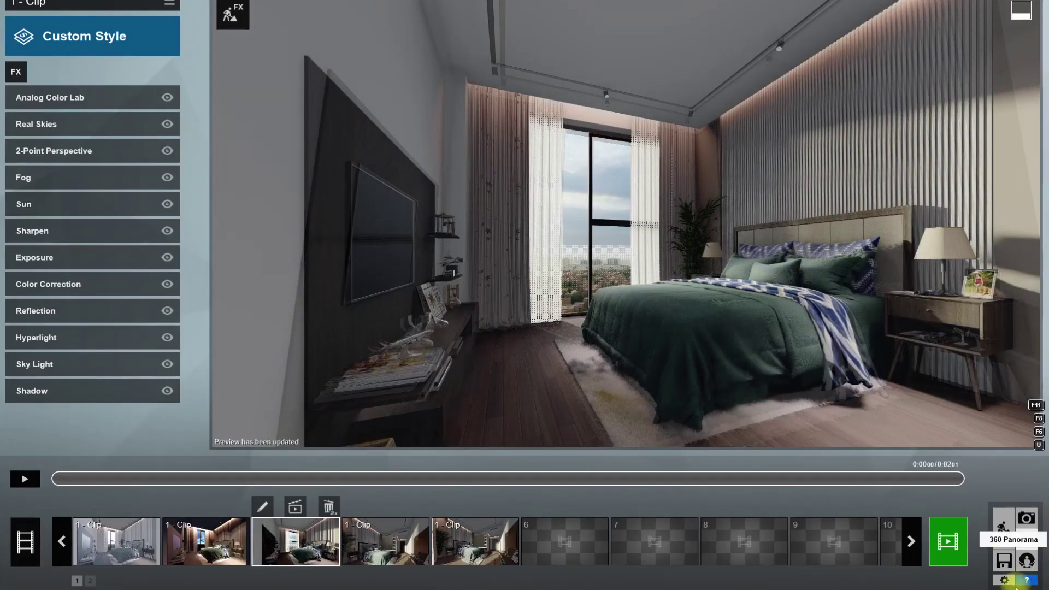
# Step: Render the bedroom clip's current frame as a 1280x720 Email-size JPG
pyautogui.click(954, 548)
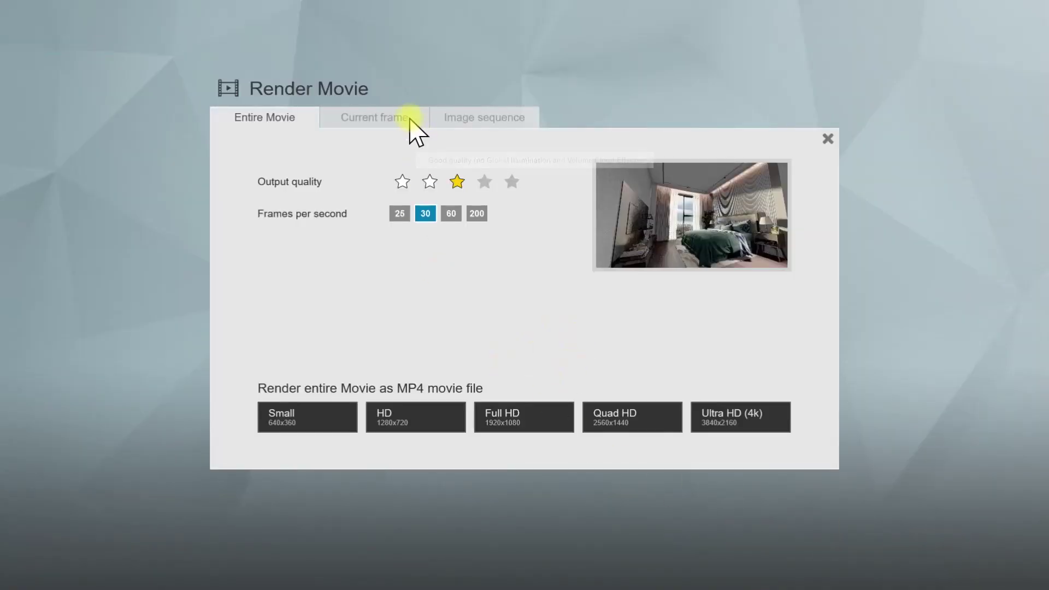
pyautogui.click(410, 120)
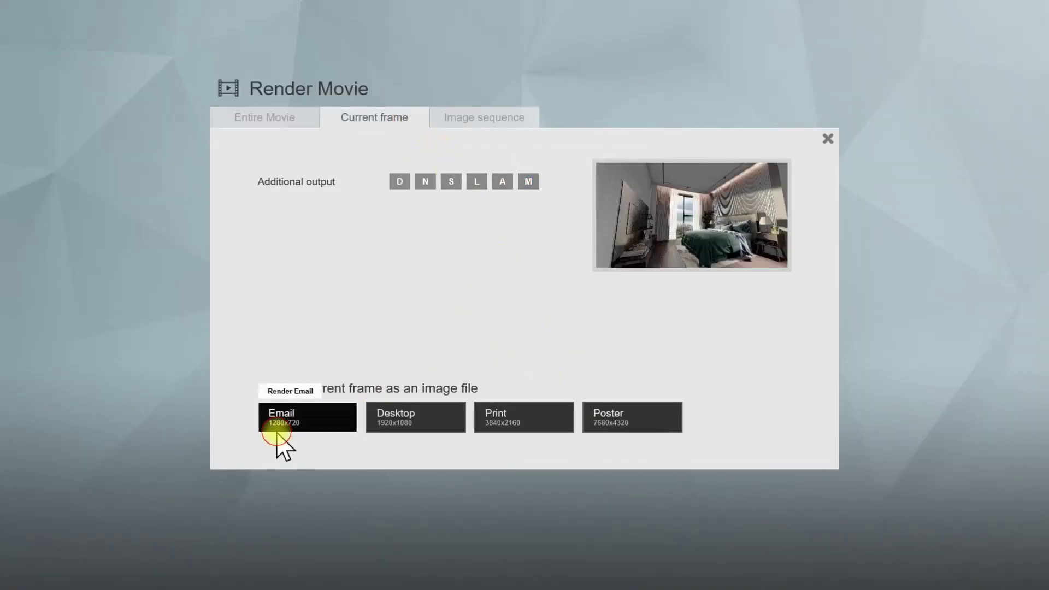
pyautogui.click(278, 427)
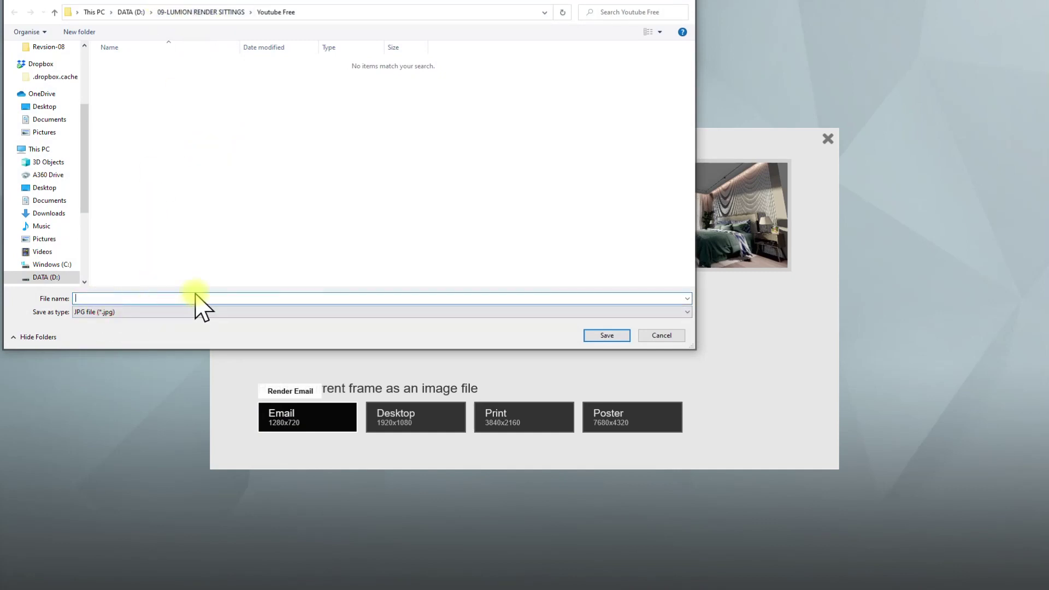
pyautogui.write('01')
pyautogui.press('Return')
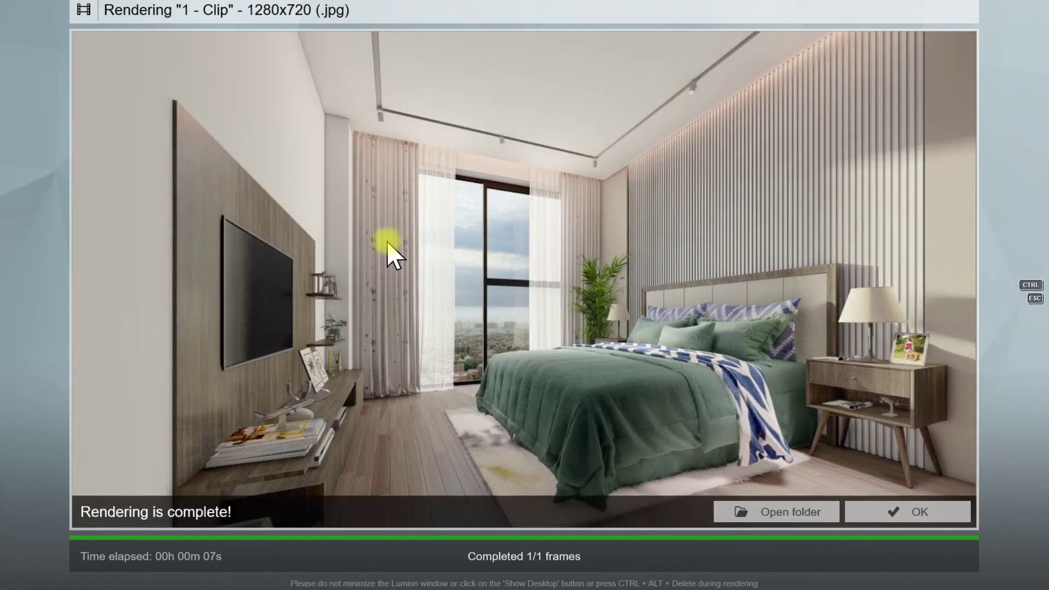
pyautogui.click(891, 509)
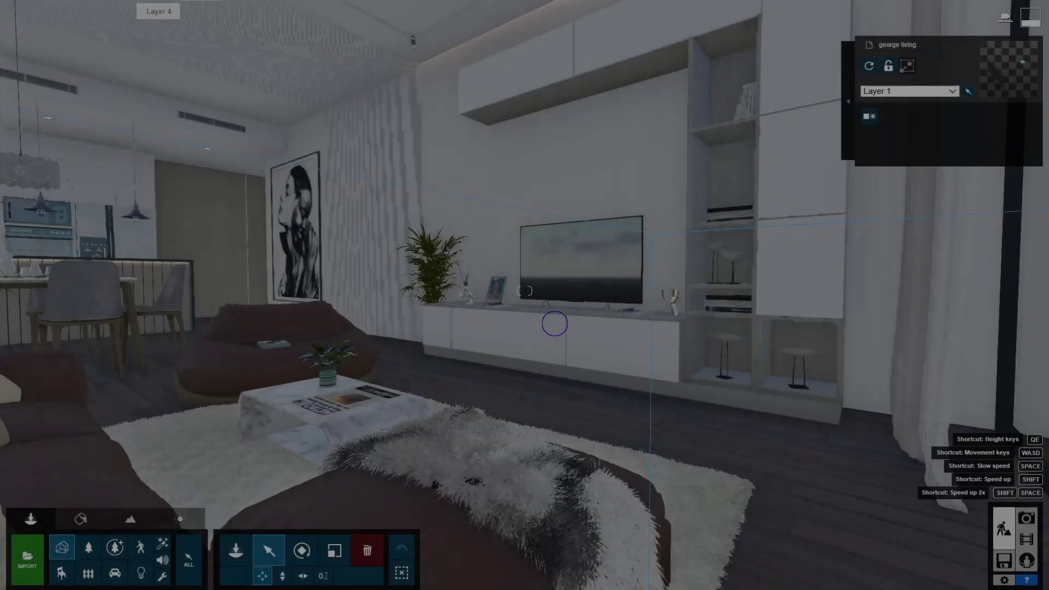
pyautogui.moveTo(427, 267); pyautogui.dragTo(525, 287, button='right')
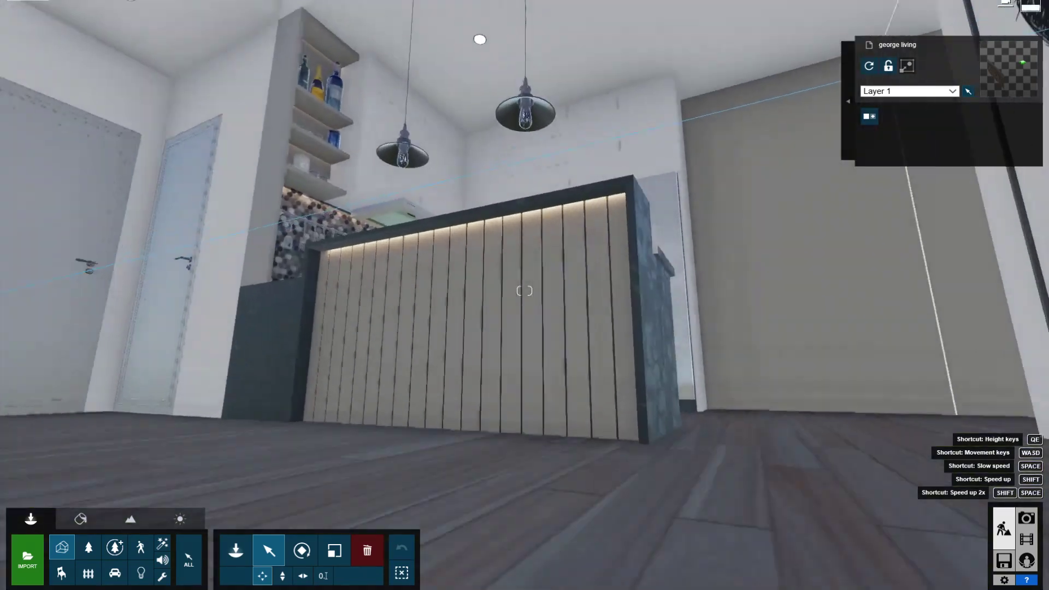
# Step: Fly the viewpoint into the living room, looking past the dining table toward the window
pyautogui.moveTo(525, 287)
pyautogui.mouseDown(button='right')
pyautogui.moveTo(522, 462)
pyautogui.moveTo(522, 383)
pyautogui.mouseUp(button='right')
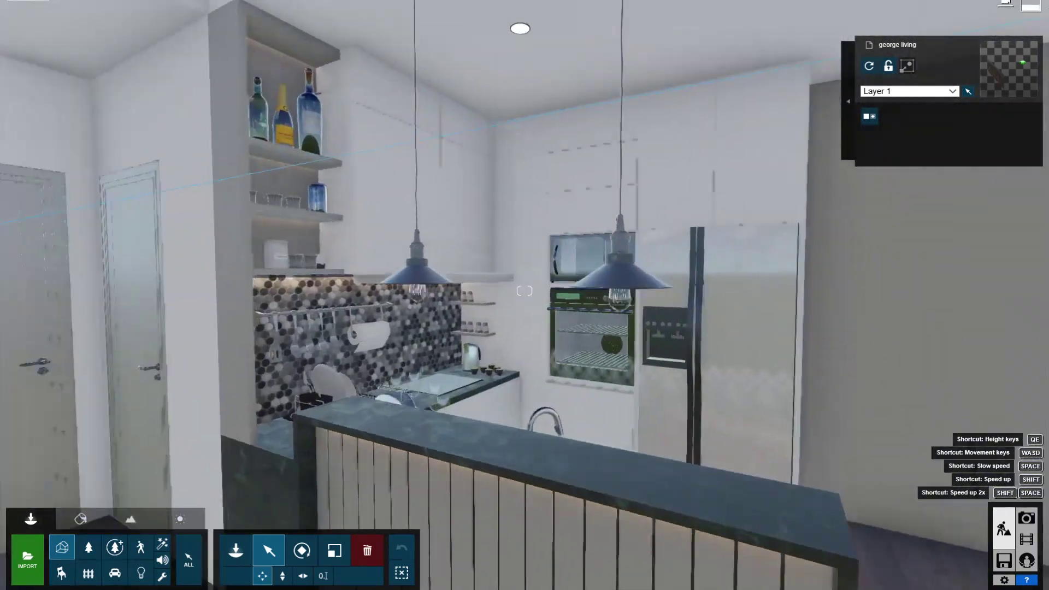
pyautogui.moveTo(525, 291); pyautogui.dragTo(524, 290, button='right')
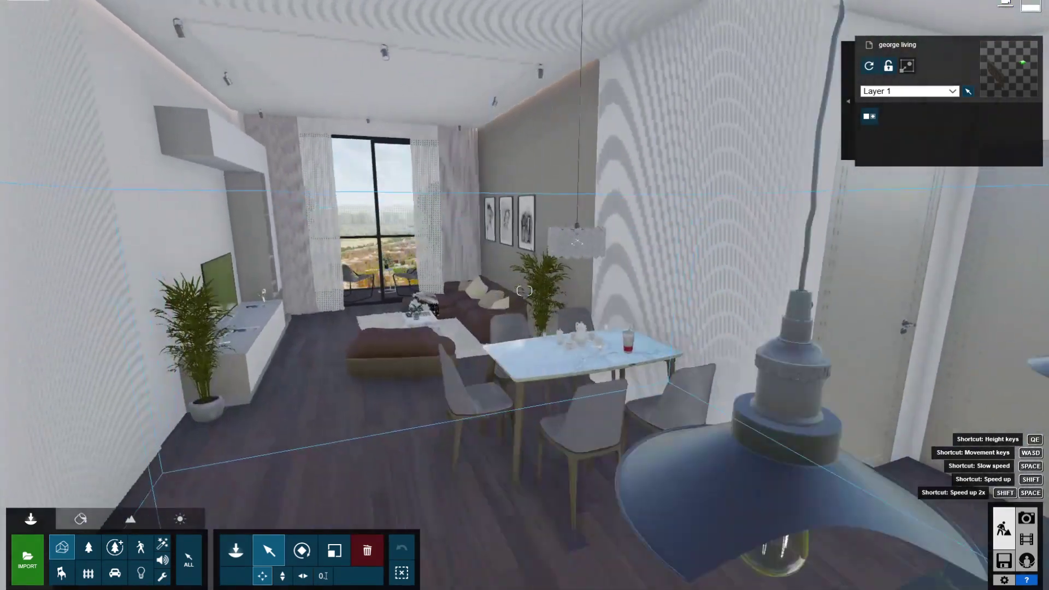
pyautogui.moveTo(525, 291); pyautogui.dragTo(525, 291, button='right')
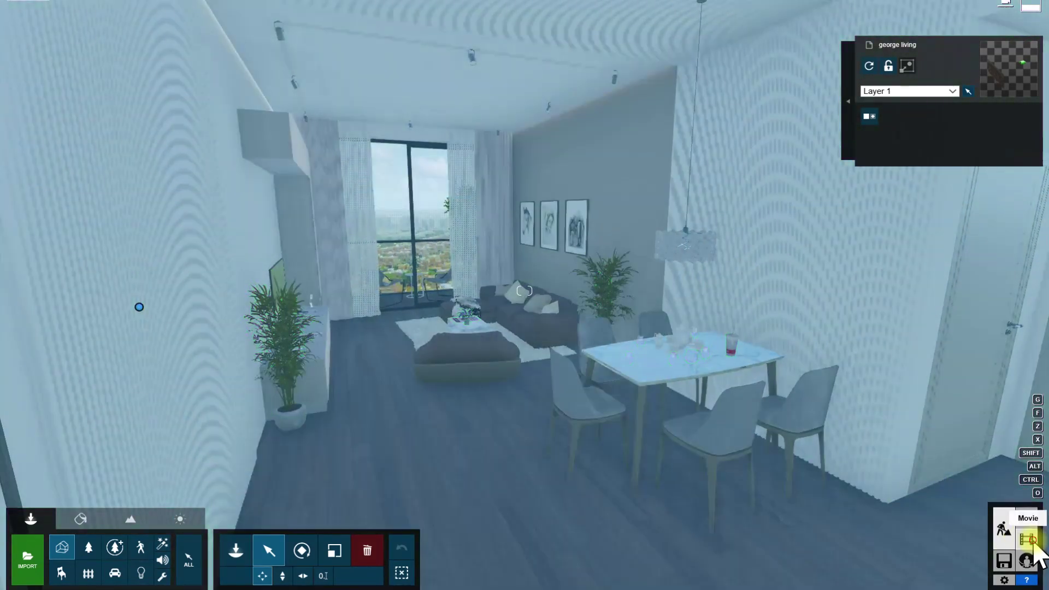
pyautogui.click(1027, 539)
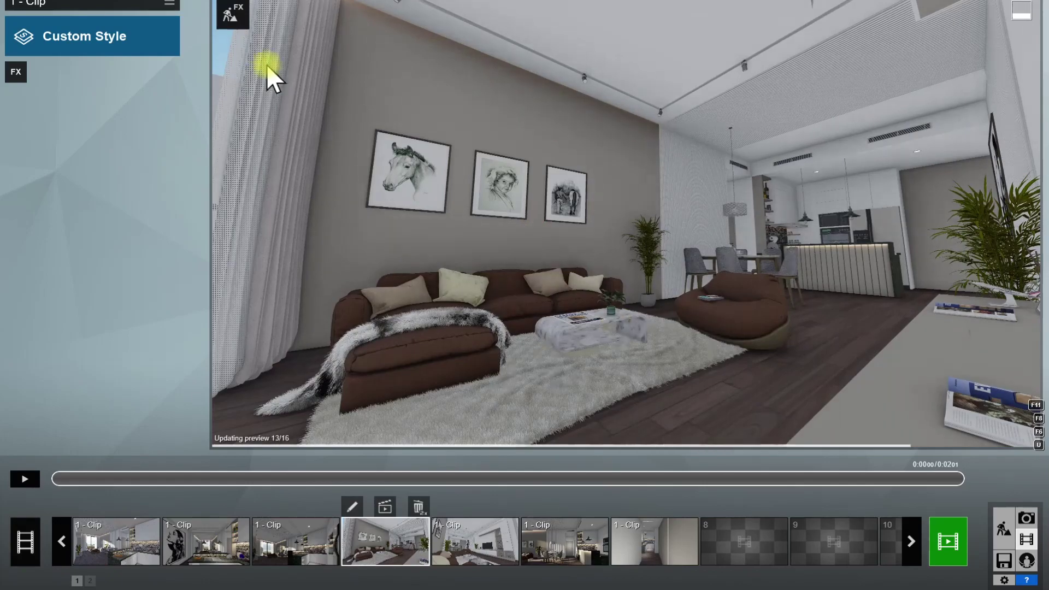
# Step: Load the Interior Living-01.lme effects onto the living room clip
pyautogui.click(170, 5)
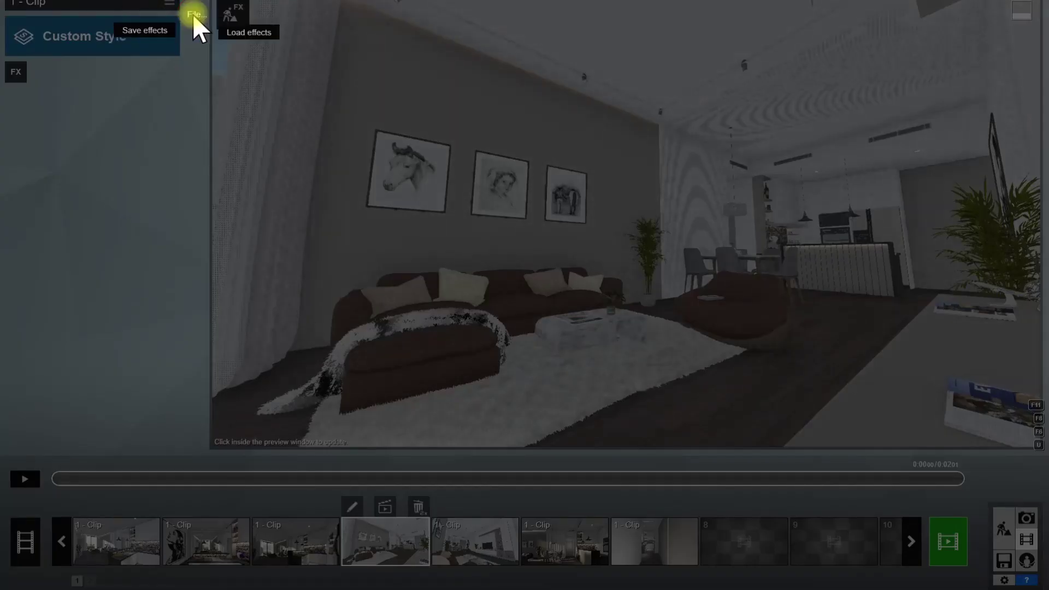
pyautogui.click(237, 40)
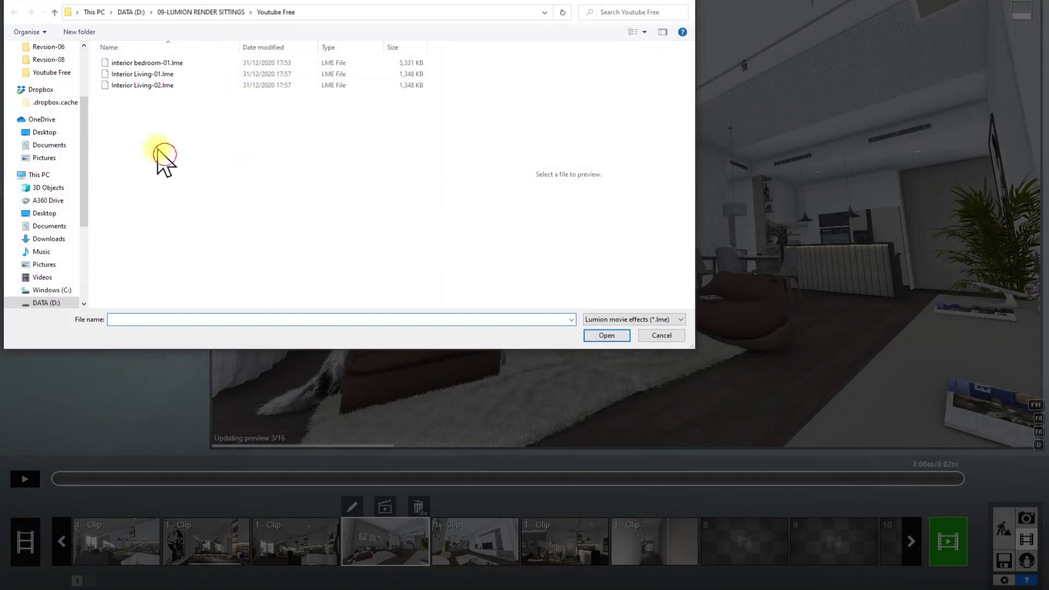
pyautogui.doubleClick(146, 77)
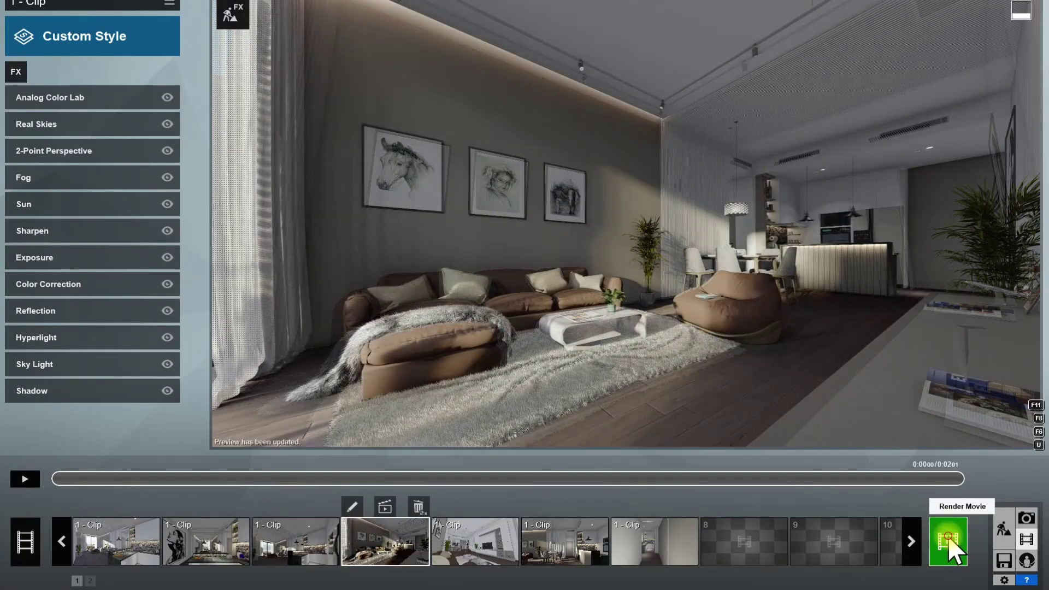
# Step: Render its current frame as a 1280x720 JPG, overwriting the existing image
pyautogui.click(948, 540)
pyautogui.click(331, 421)
pyautogui.doubleClick(132, 98)
pyautogui.click(546, 328)
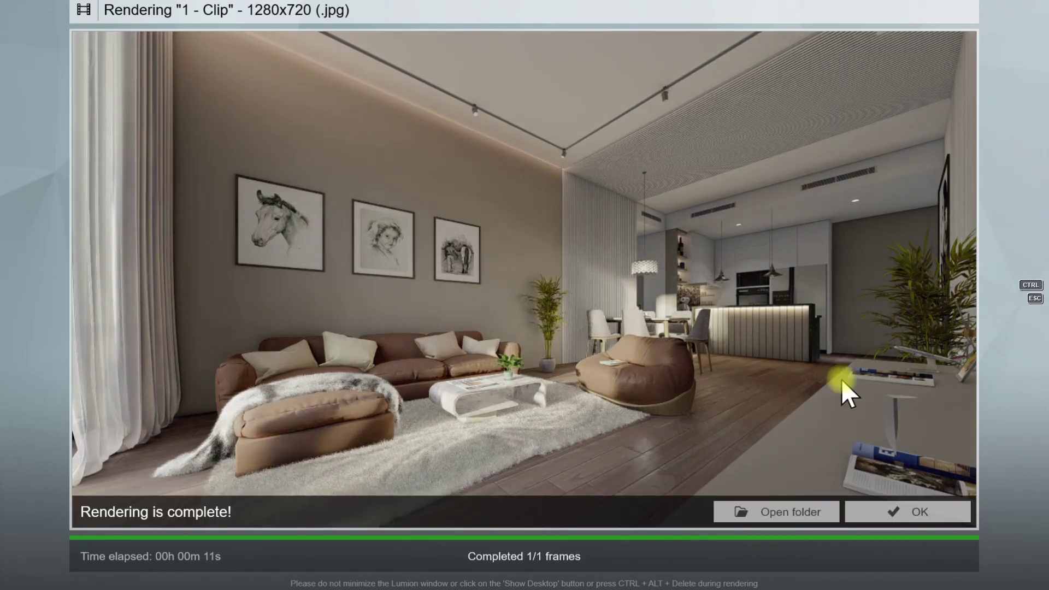
pyautogui.click(909, 512)
# Step: Select the TV-wall living room clip and load the Interior Living-02.lme effects
pyautogui.click(467, 547)
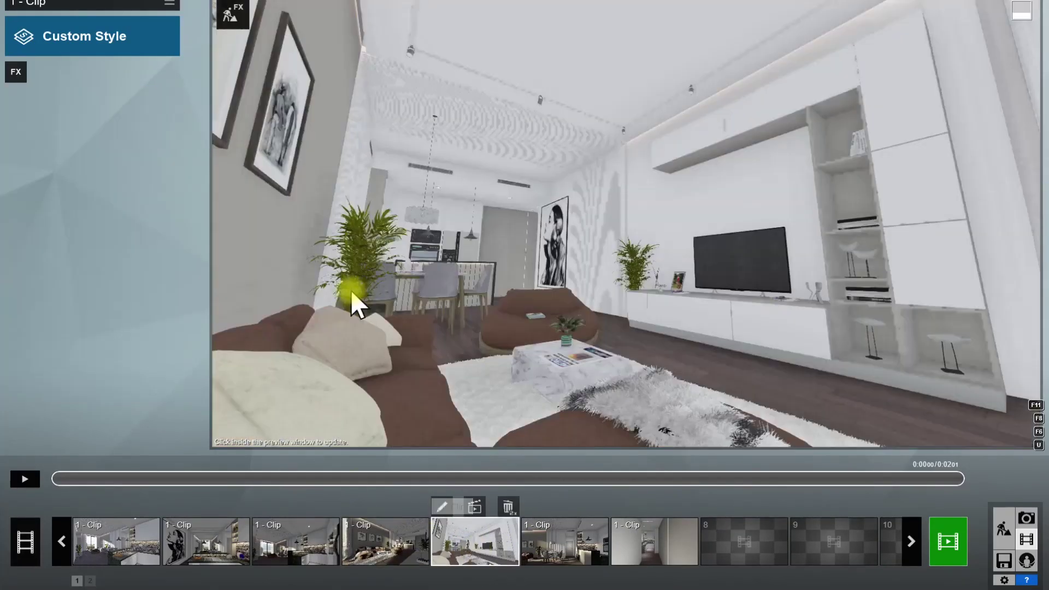
pyautogui.click(170, 3)
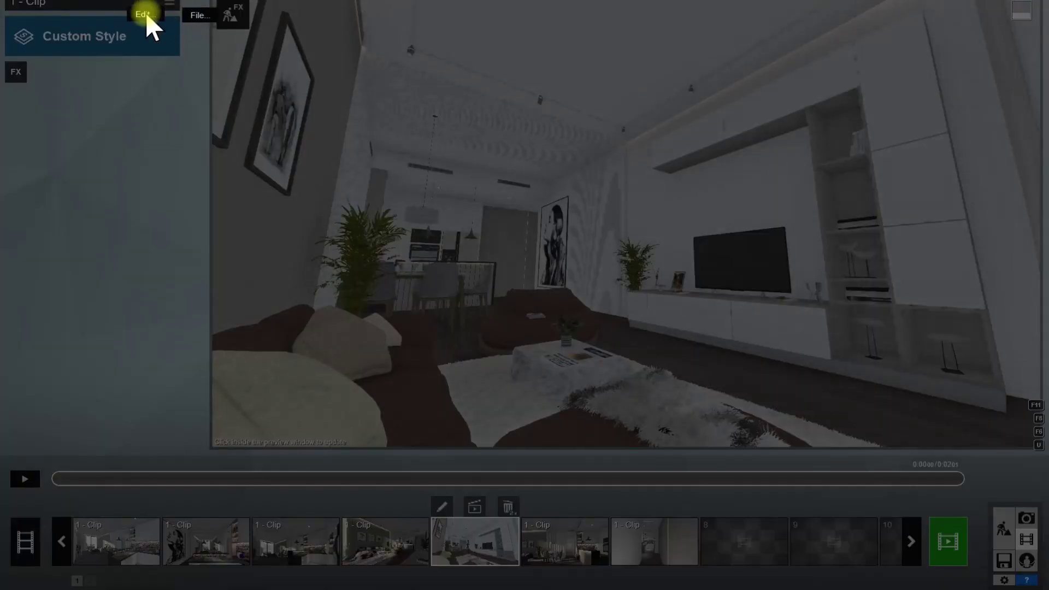
pyautogui.click(189, 16)
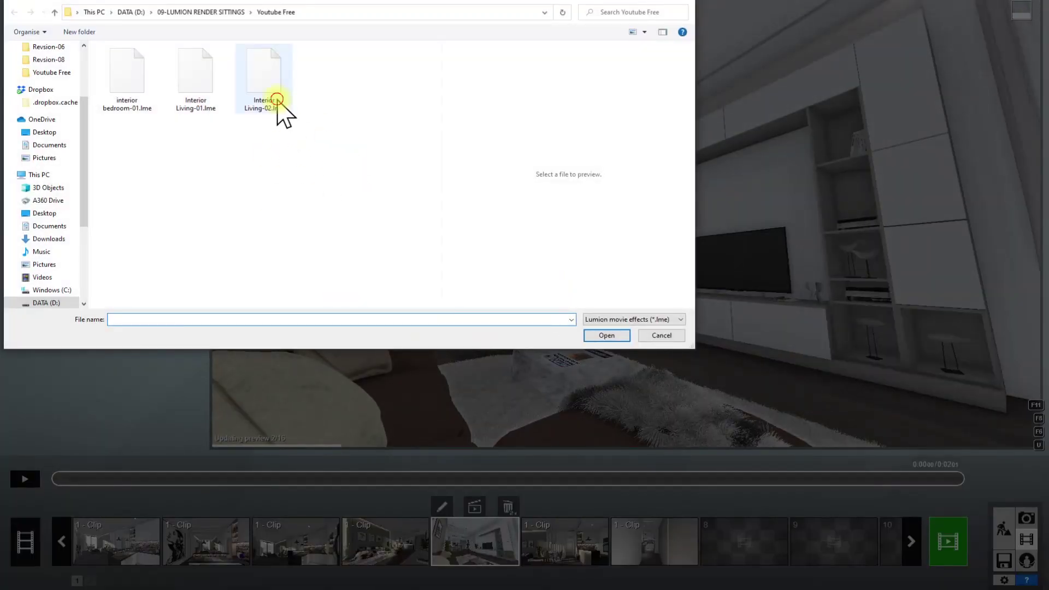
pyautogui.doubleClick(277, 100)
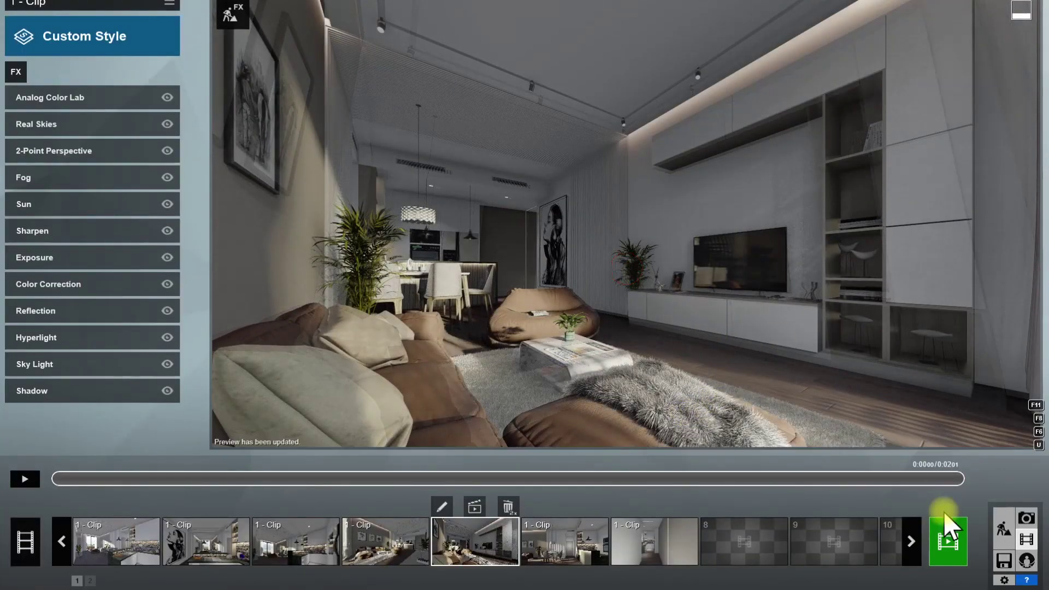
# Step: Render the TV-wall clip's frame as a 1280x720 JPG, overwriting the existing file
pyautogui.click(939, 543)
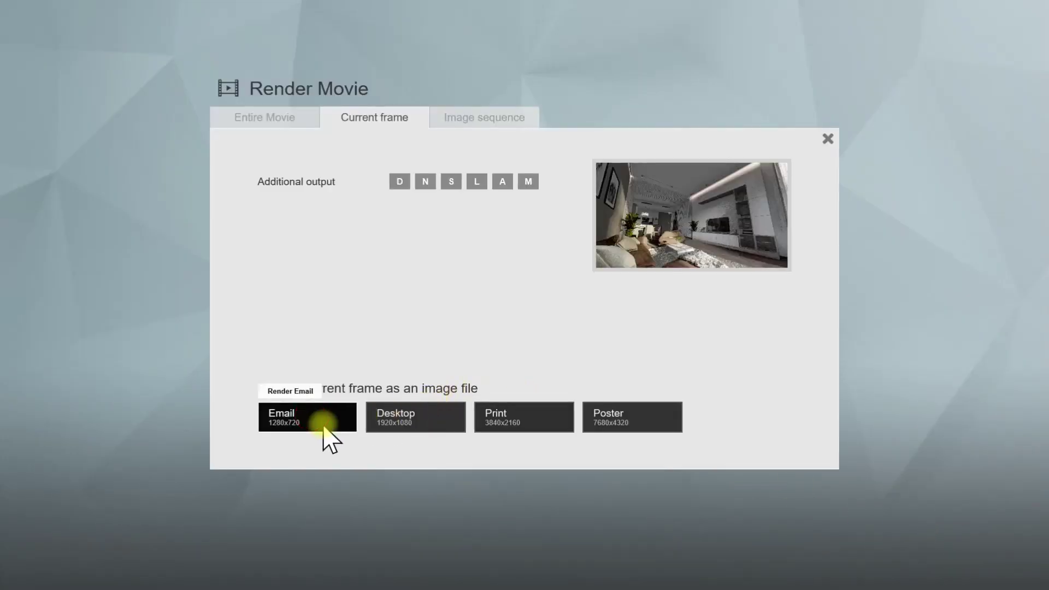
pyautogui.click(281, 405)
pyautogui.doubleClick(142, 81)
pyautogui.click(544, 330)
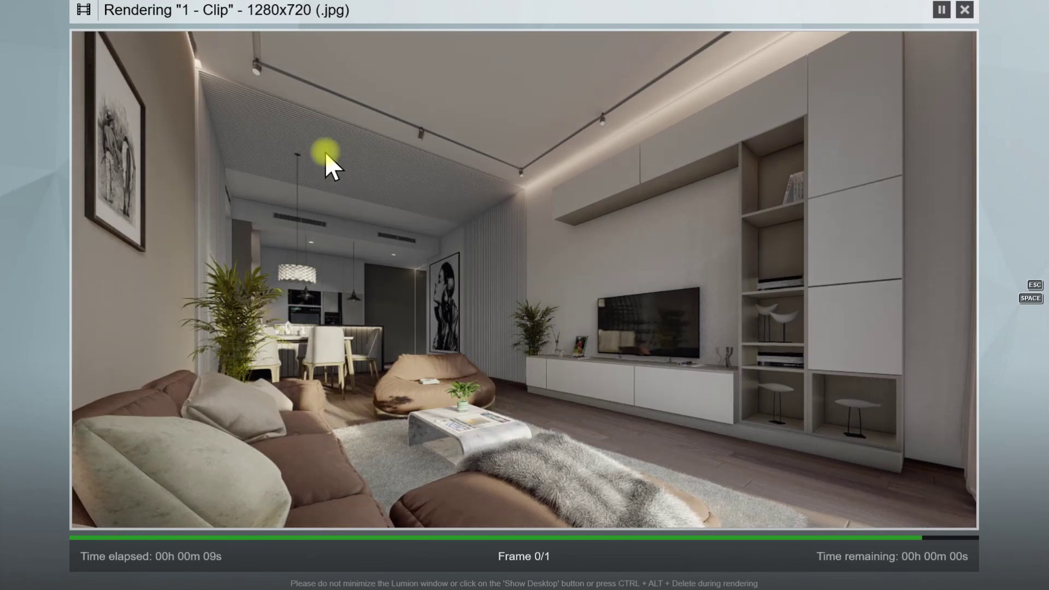
pyautogui.click(869, 511)
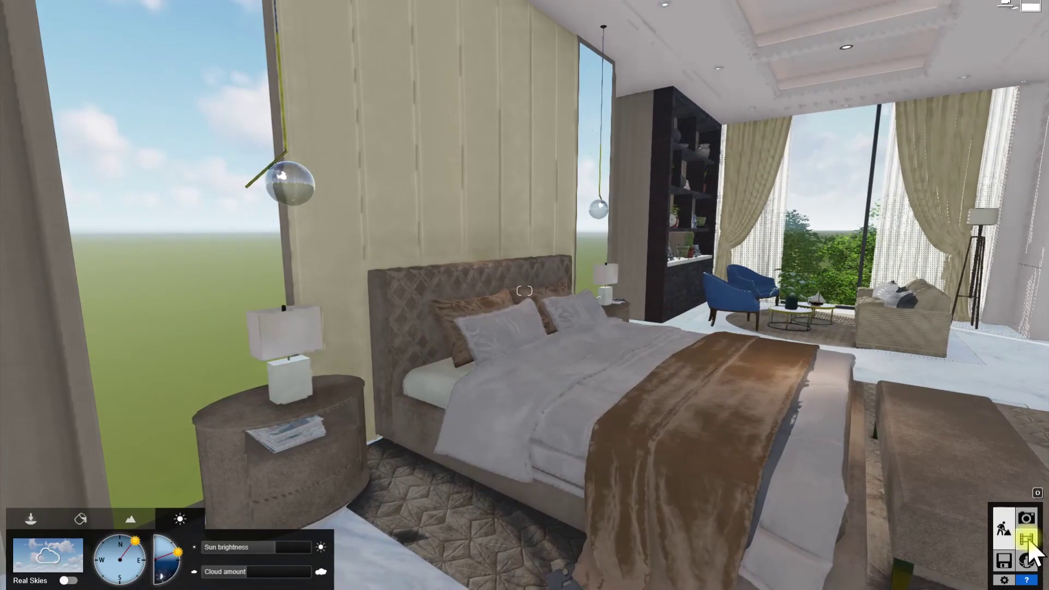
# Step: In Movie mode, load the Interior BEdroom-02 effects preset onto the bedroom clip
pyautogui.click(1028, 540)
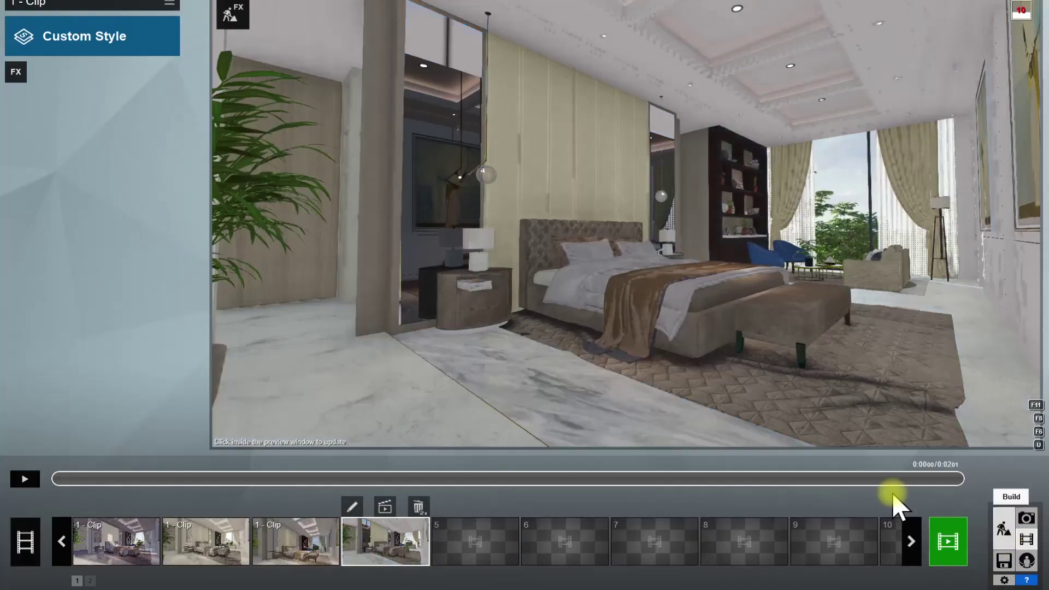
pyautogui.click(457, 231)
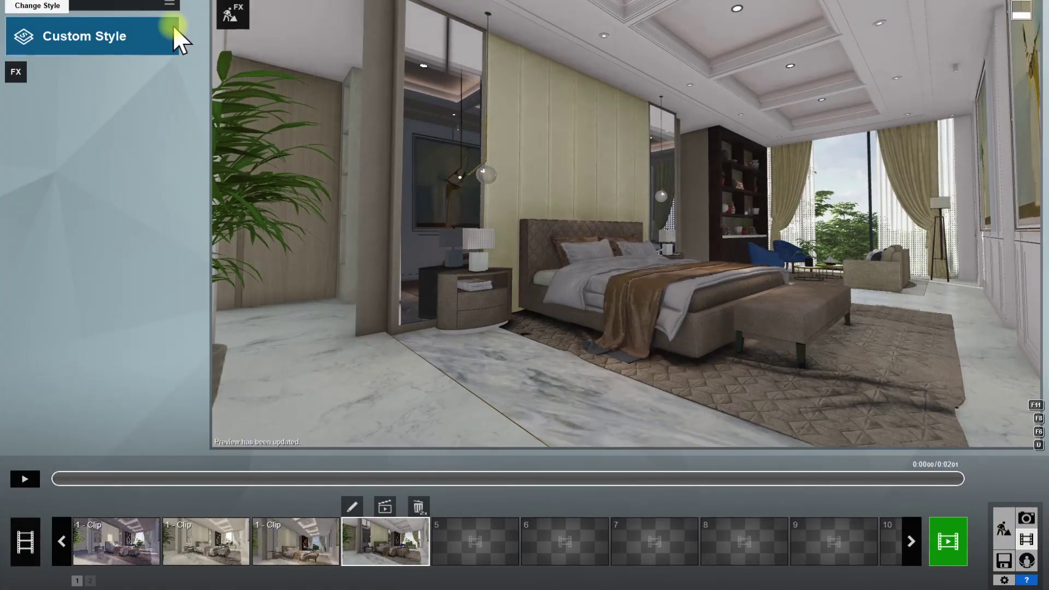
pyautogui.click(171, 6)
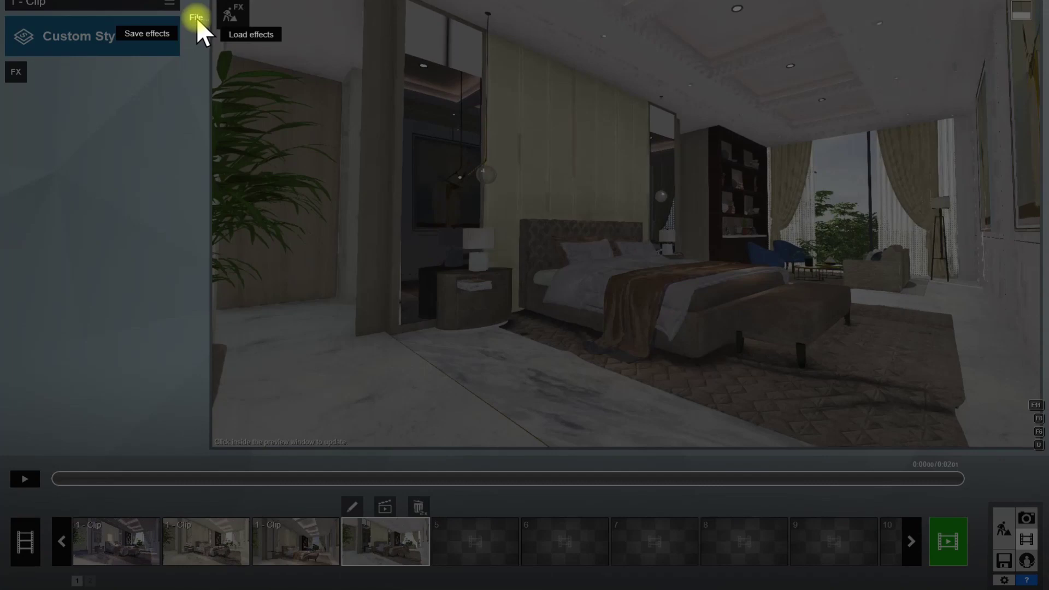
pyautogui.click(231, 37)
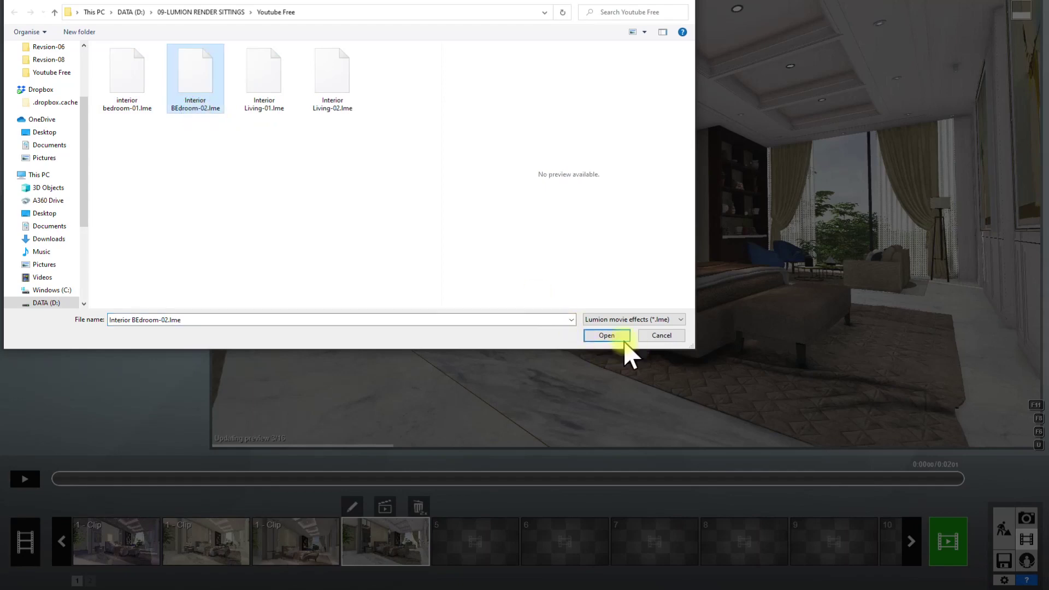
pyautogui.click(606, 336)
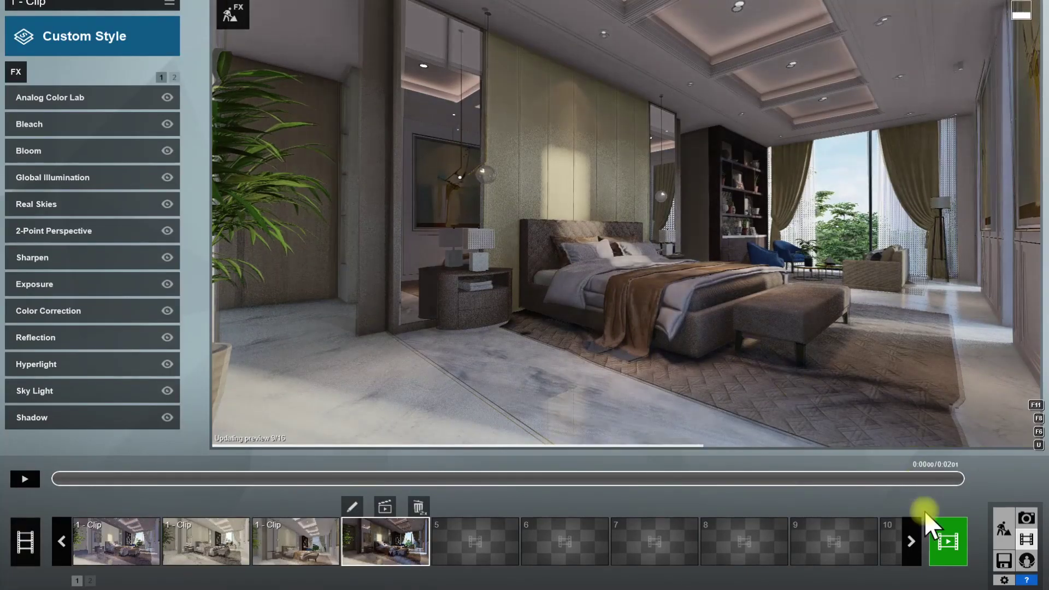
# Step: Render the bedroom frame as a 1280x720 JPG saved over 01.jpg
pyautogui.click(952, 552)
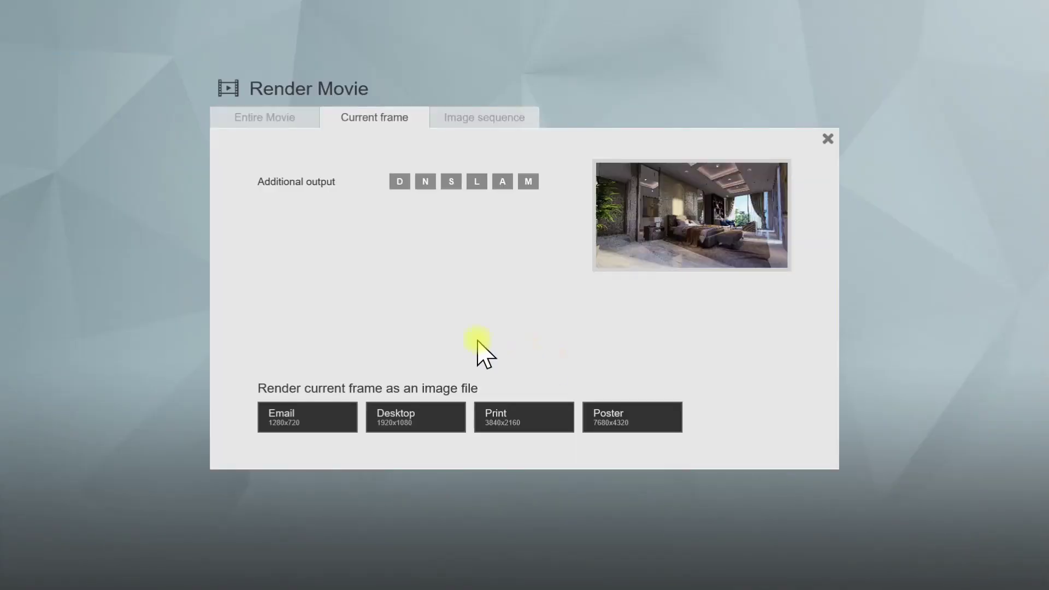
pyautogui.click(303, 429)
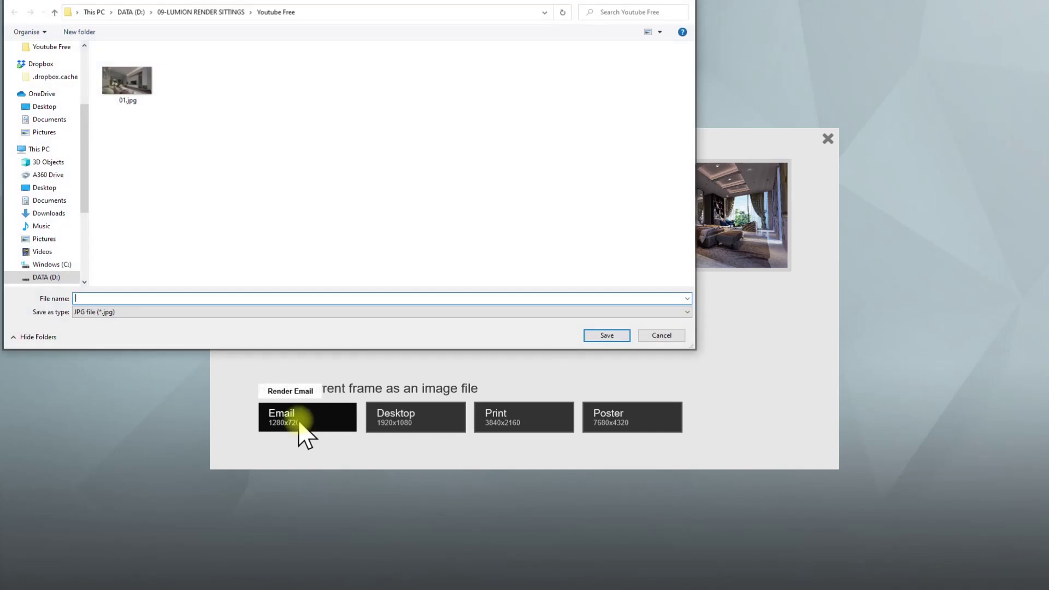
pyautogui.doubleClick(134, 90)
pyautogui.click(545, 330)
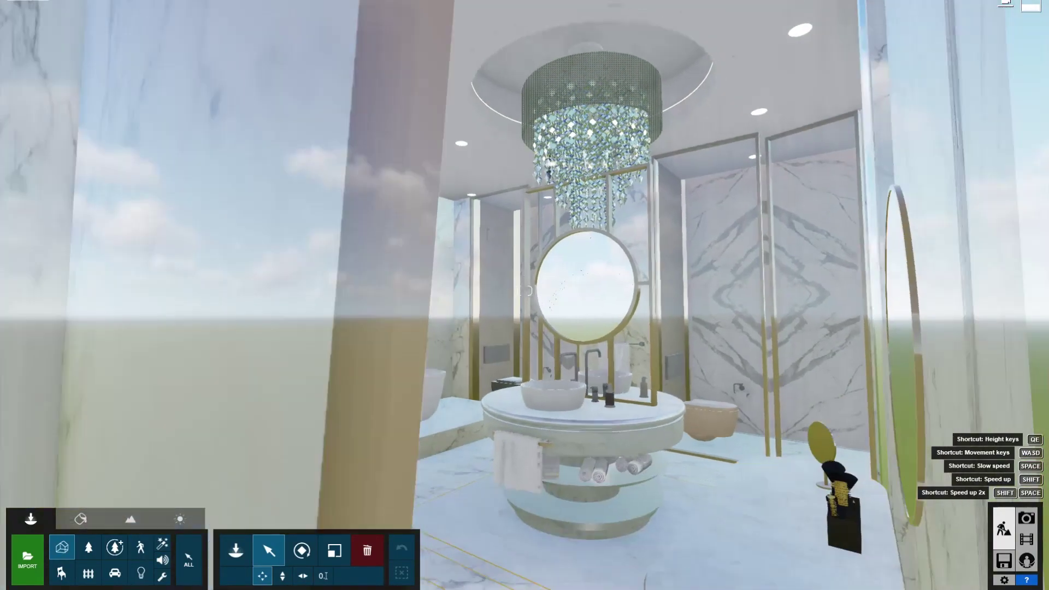
# Step: Frame the freestanding bathtub under the chandelier, then enter Movie mode
pyautogui.moveTo(525, 290); pyautogui.dragTo(524, 290, button='right')
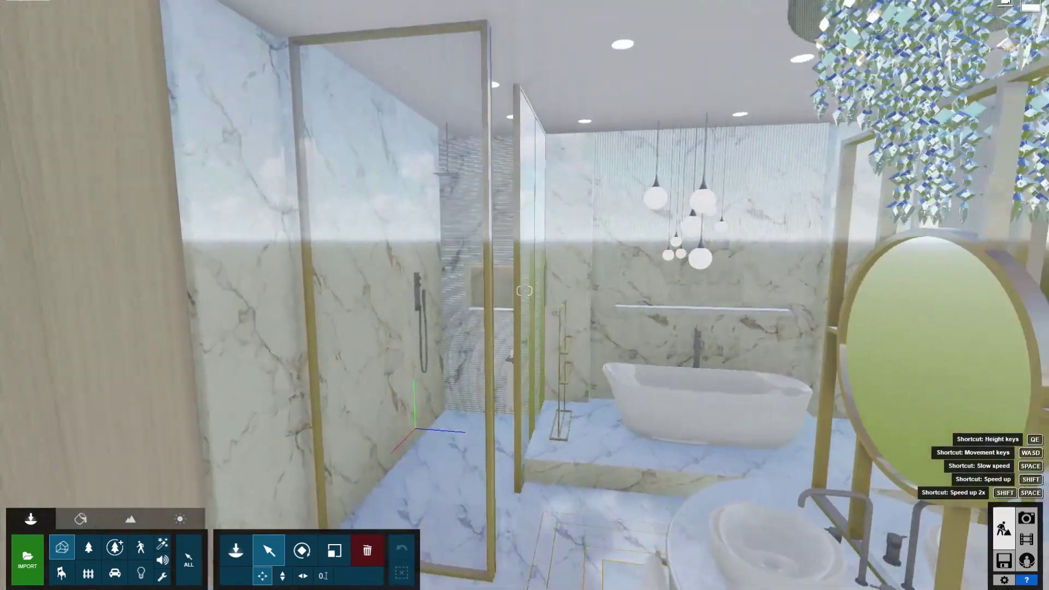
pyautogui.press('w')
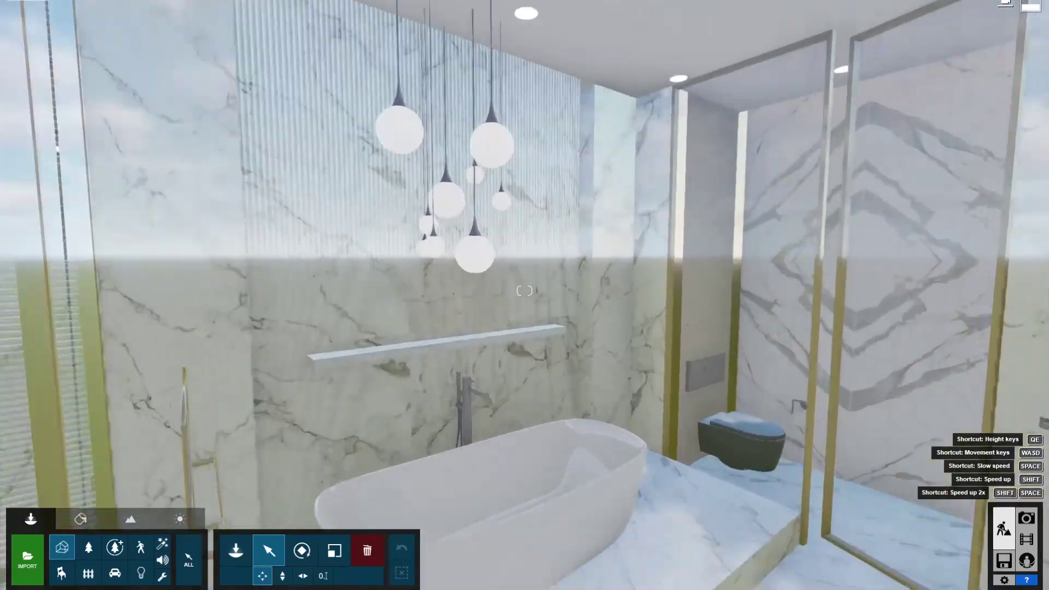
pyautogui.press('w')
pyautogui.press('s')
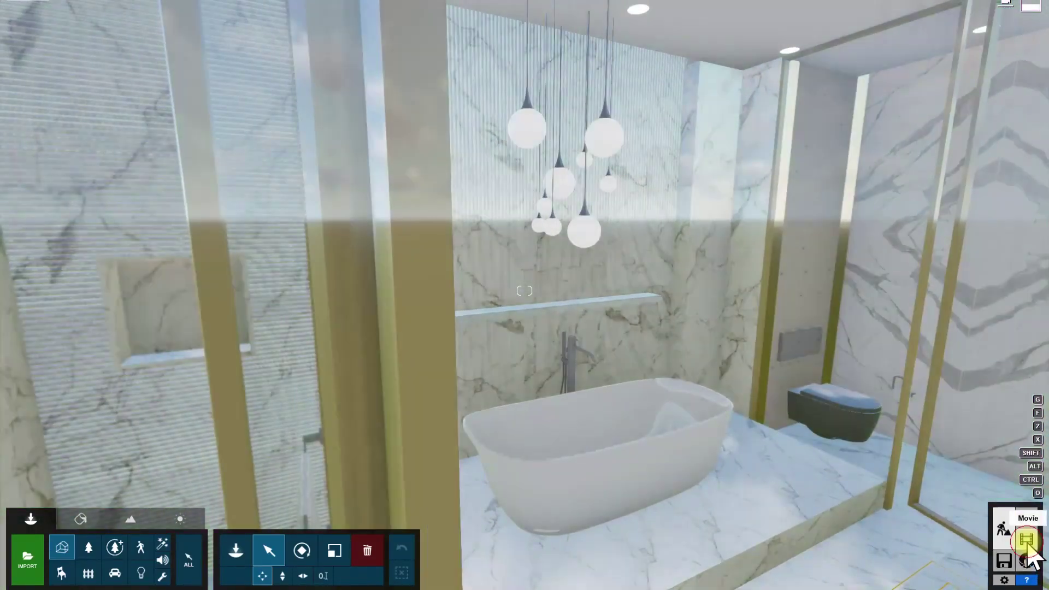
pyautogui.click(1027, 544)
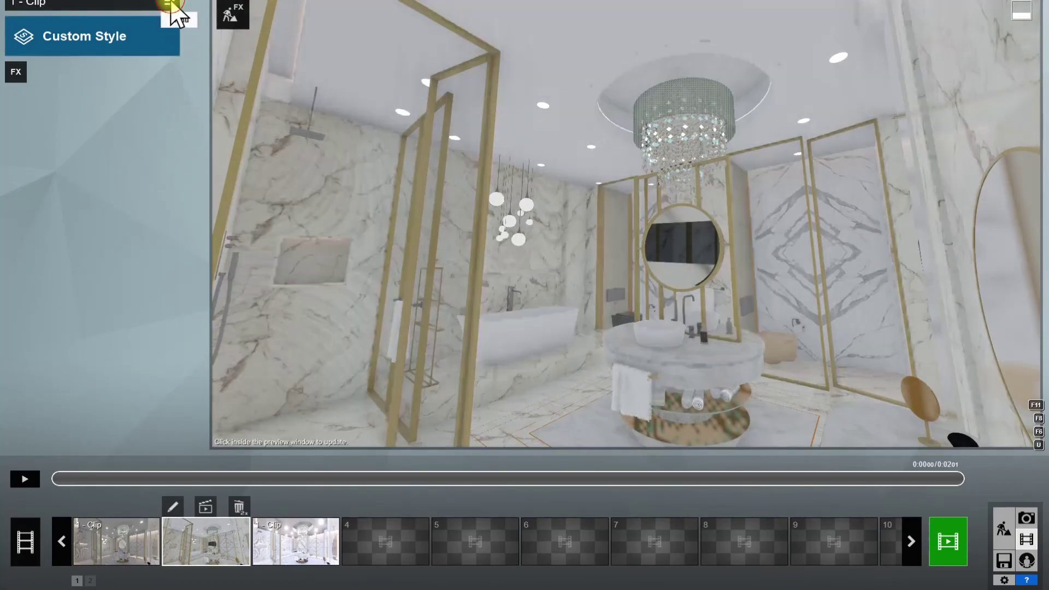
# Step: Load Interior master bath.lme onto the bathroom clip and bring up the Render Movie options
pyautogui.click(171, 5)
pyautogui.click(244, 34)
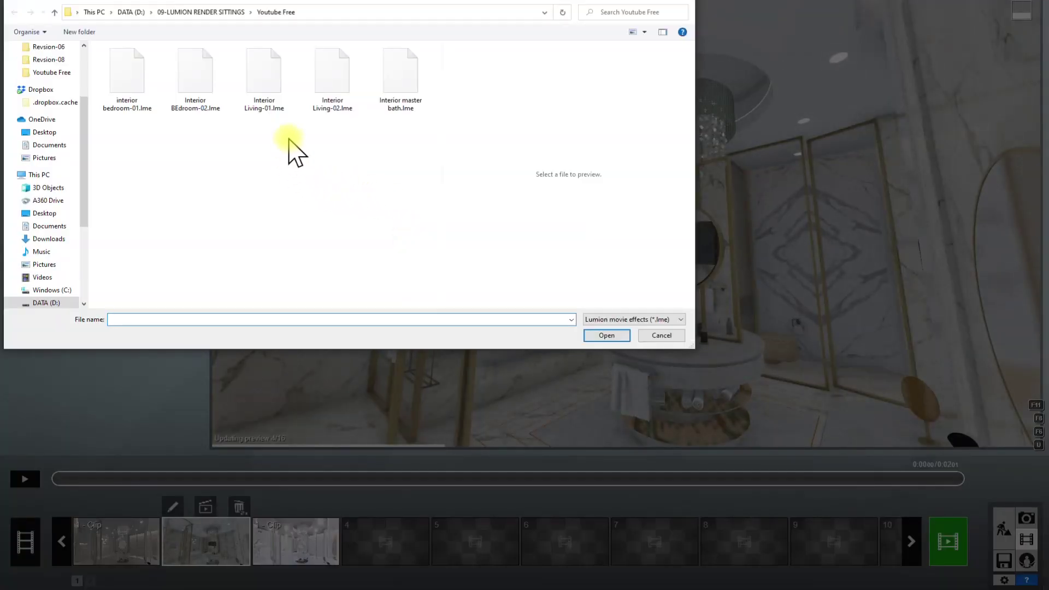
pyautogui.click(403, 116)
pyautogui.click(605, 336)
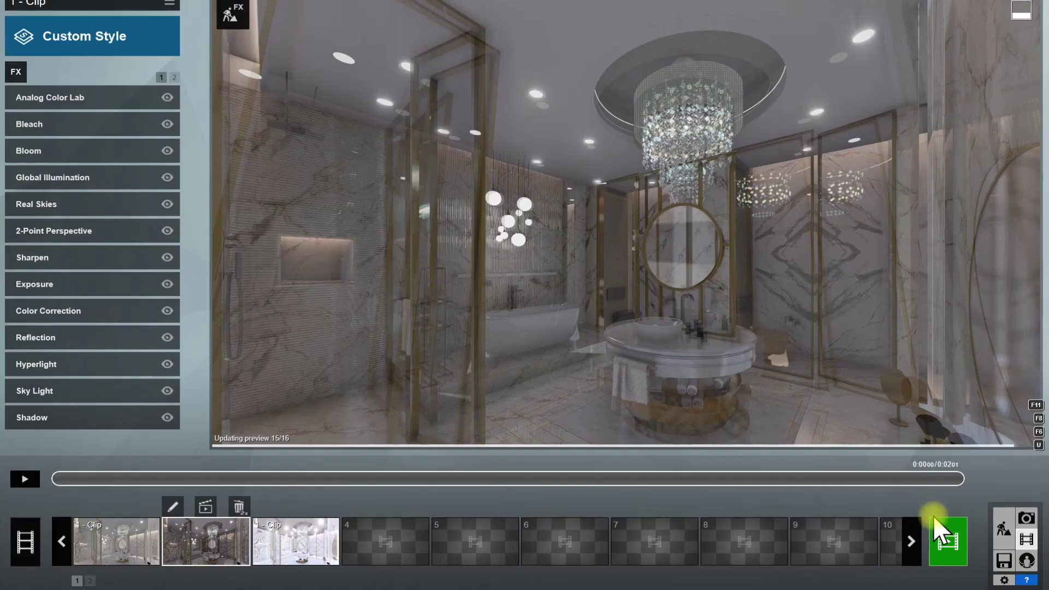
pyautogui.click(947, 535)
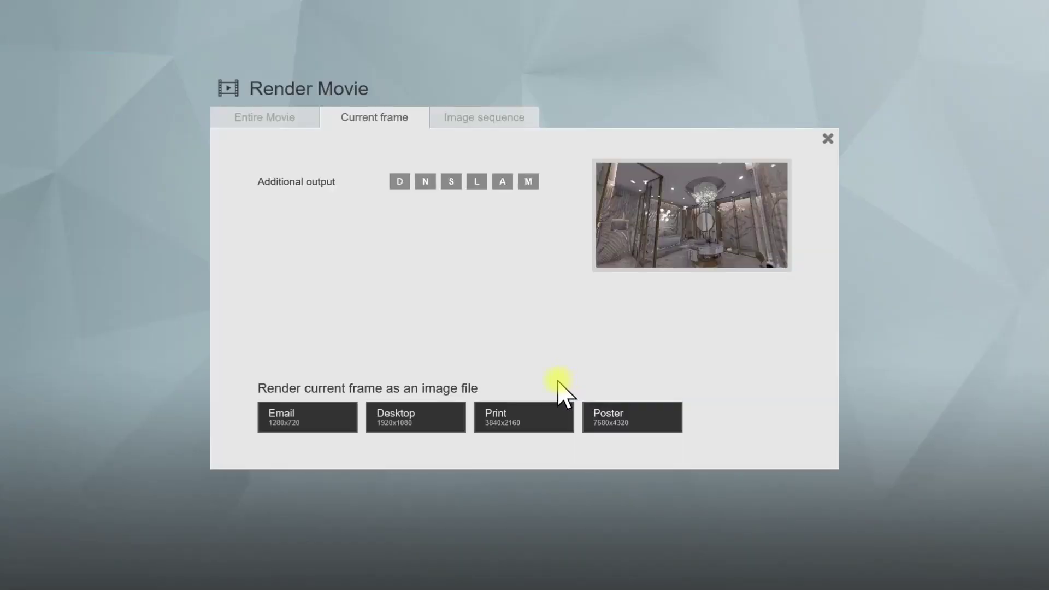
# Step: Render the master bath frame as a 1280x720 JPG over 01.jpg, then fly into the bedroom
pyautogui.click(312, 431)
pyautogui.doubleClick(141, 104)
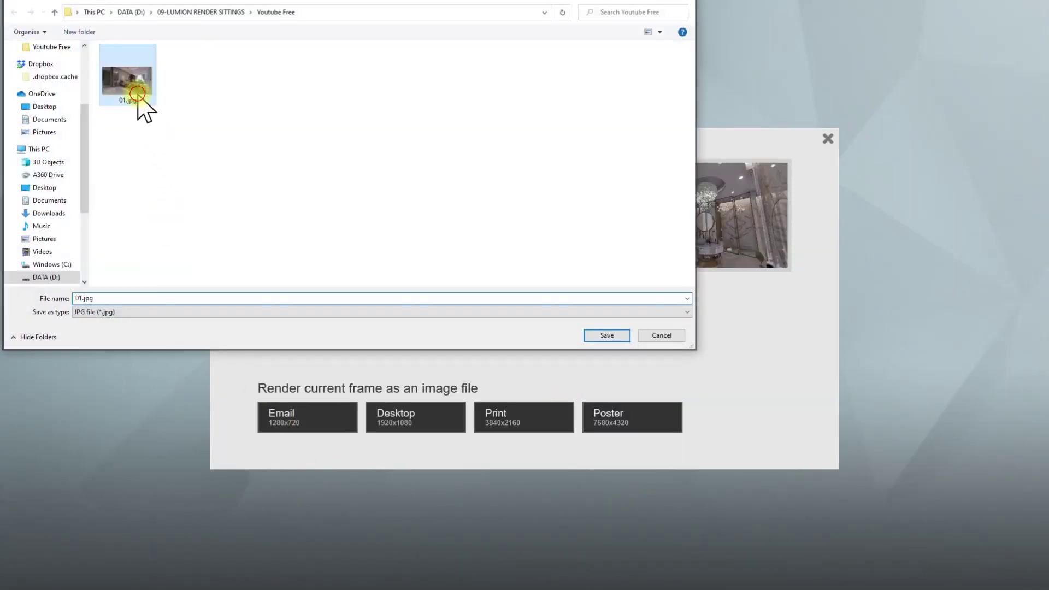
pyautogui.click(541, 332)
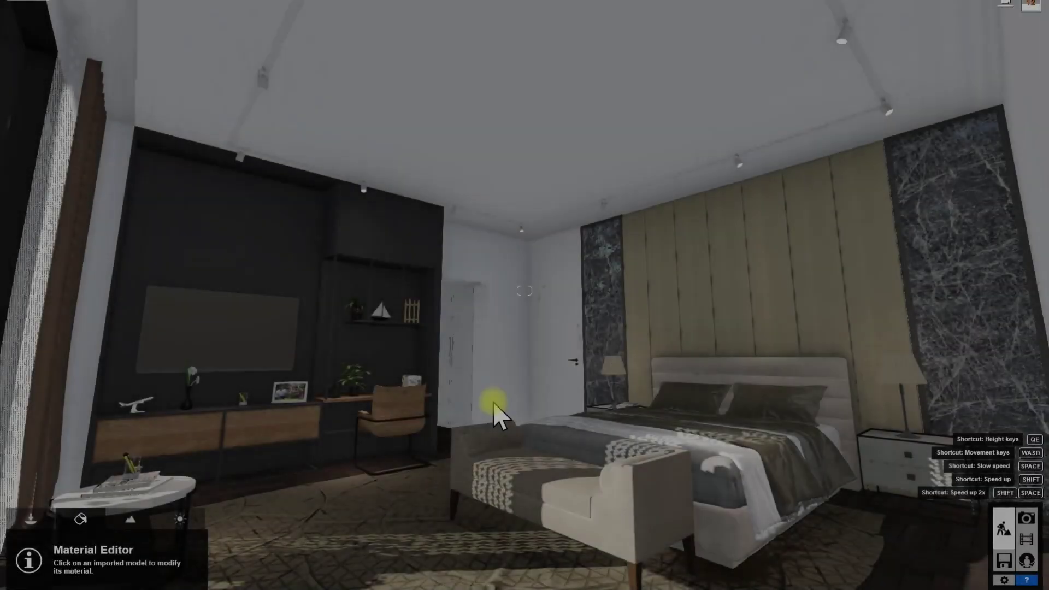
pyautogui.moveTo(495, 412); pyautogui.dragTo(415, 410, button='right')
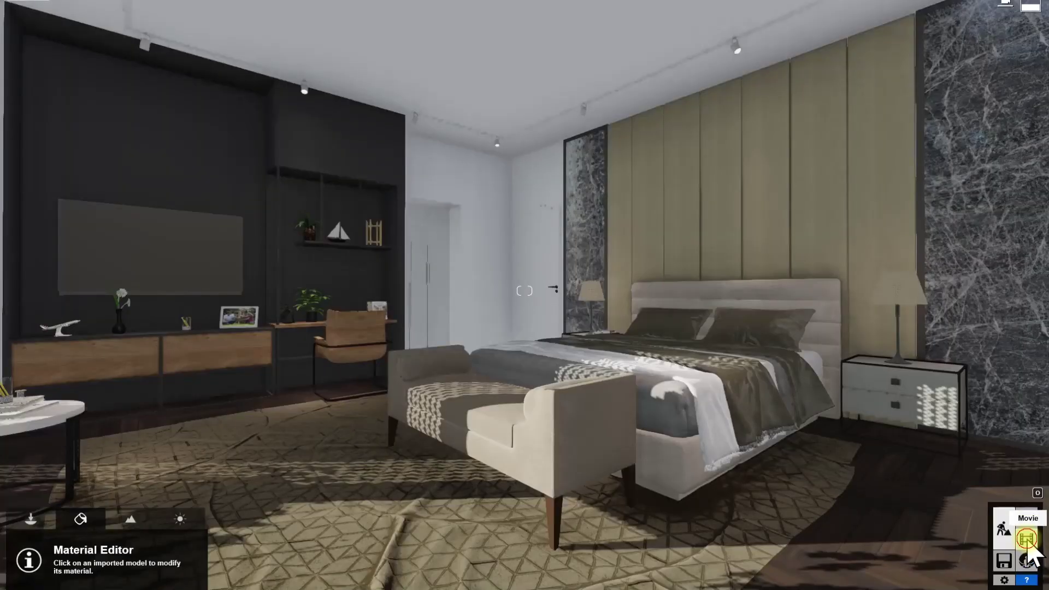
# Step: In Movie mode, load the Interior bedroom-03.lme effects onto the bedroom clip
pyautogui.click(1027, 539)
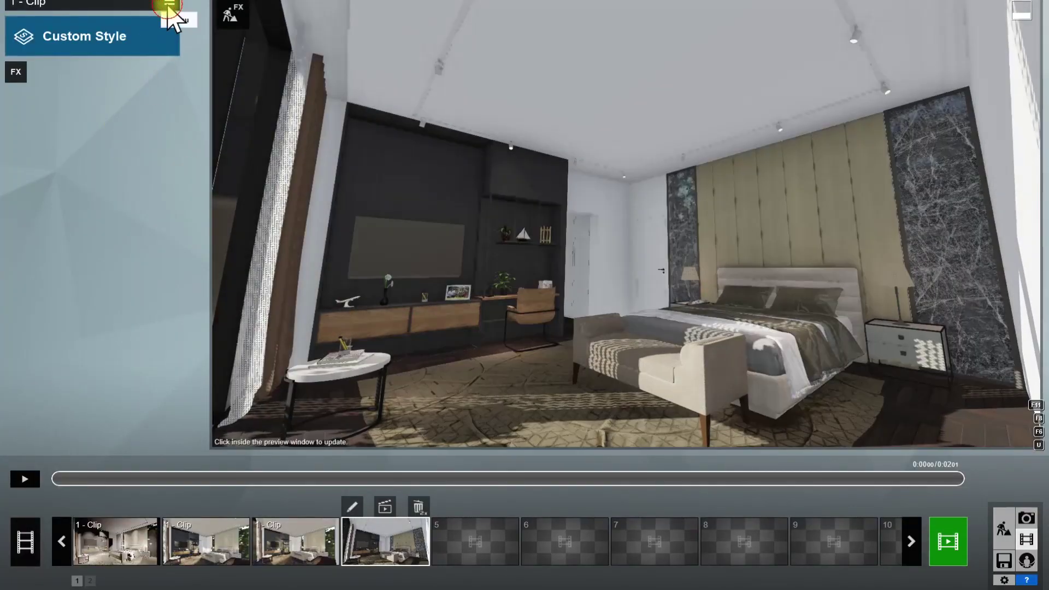
pyautogui.click(170, 3)
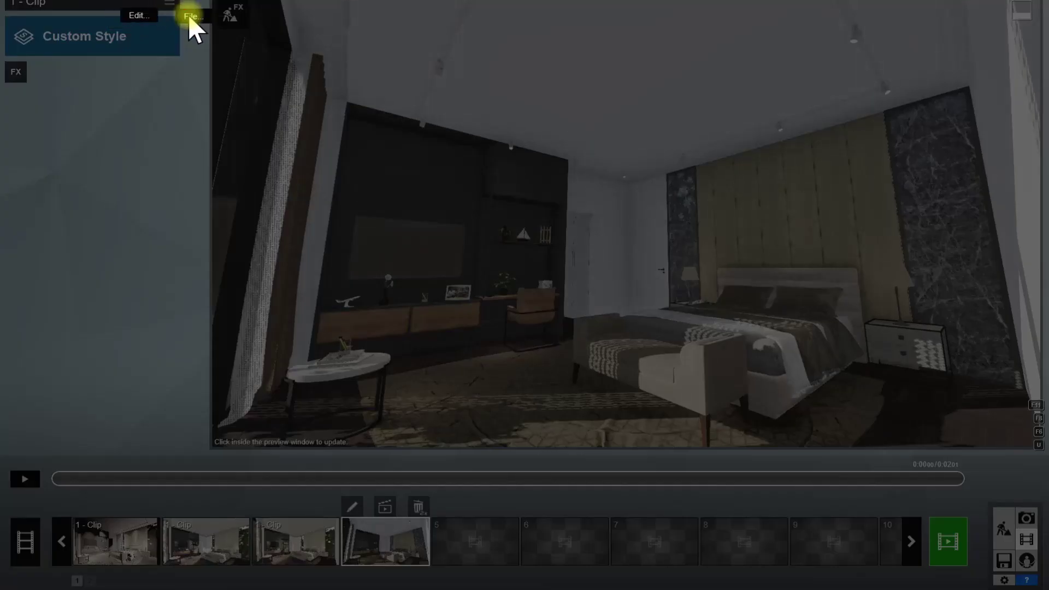
pyautogui.click(243, 34)
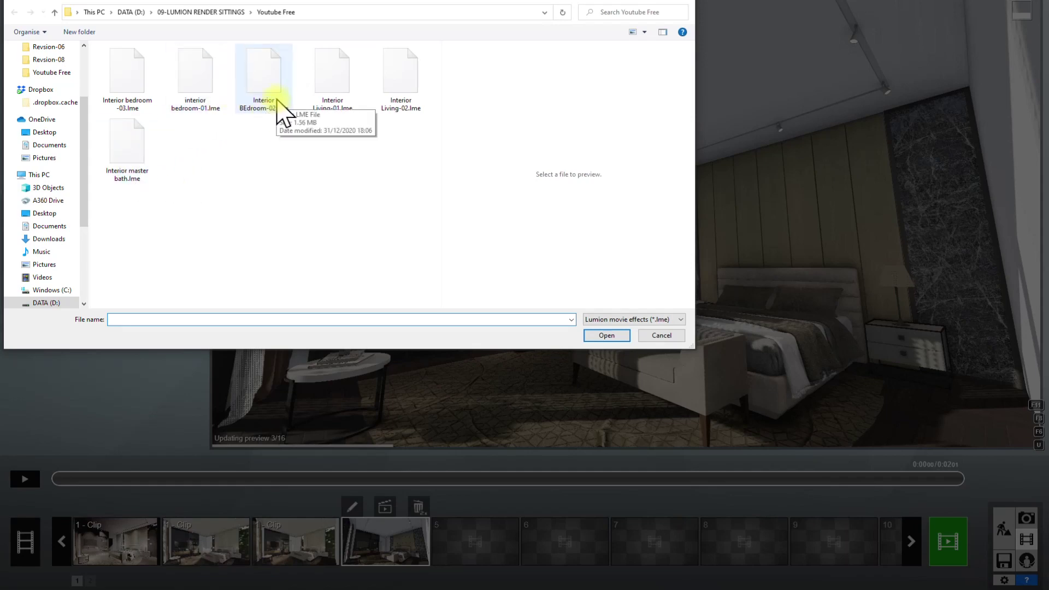
pyautogui.doubleClick(130, 101)
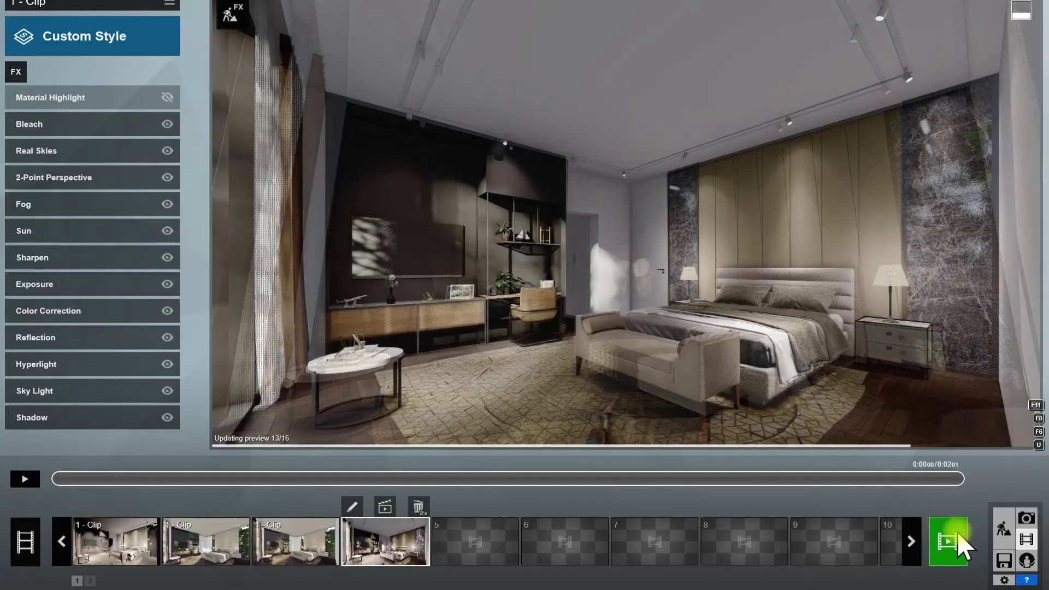
# Step: Render the bedroom frame as a 1280x720 JPG overwriting 01.jpg
pyautogui.click(952, 541)
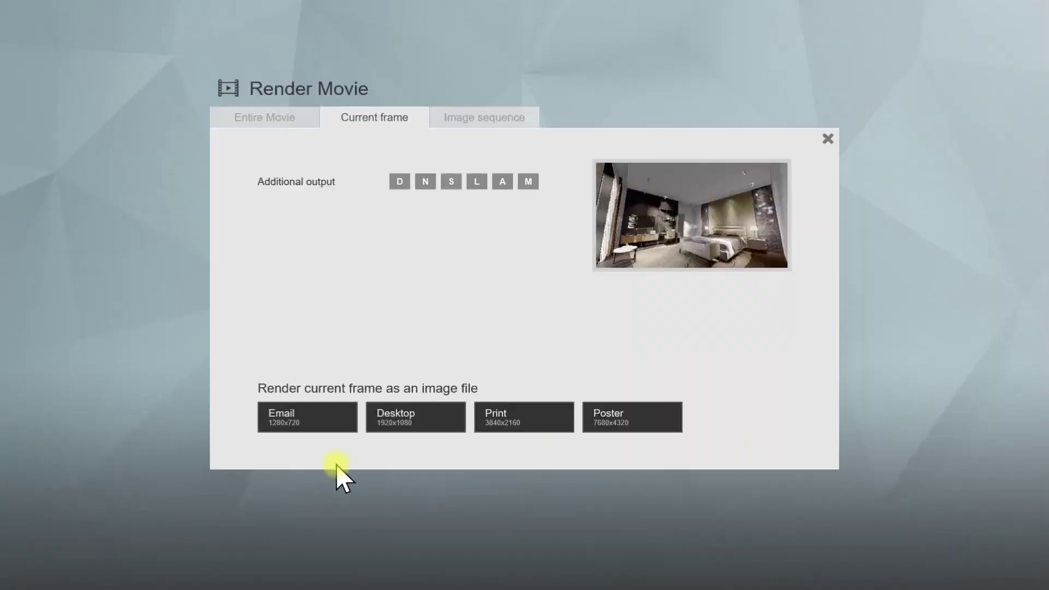
pyautogui.click(302, 426)
pyautogui.doubleClick(127, 82)
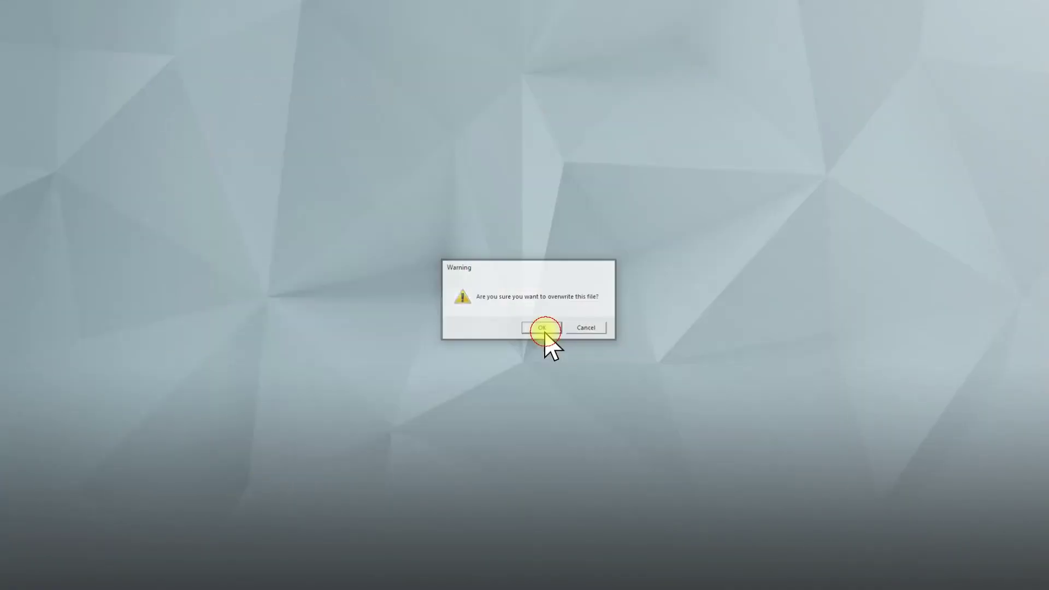
pyautogui.click(541, 330)
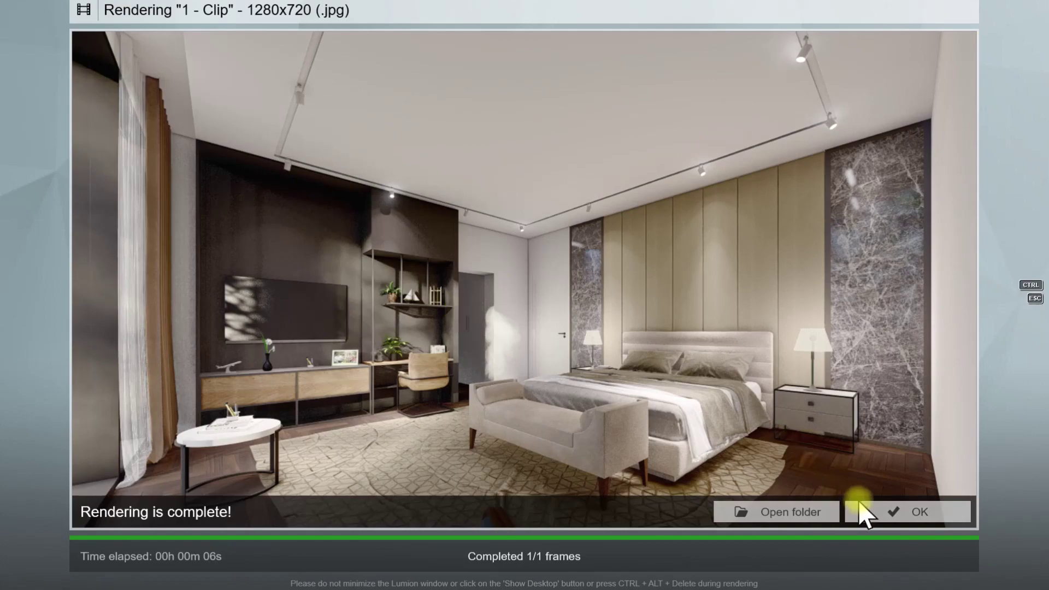
pyautogui.click(887, 514)
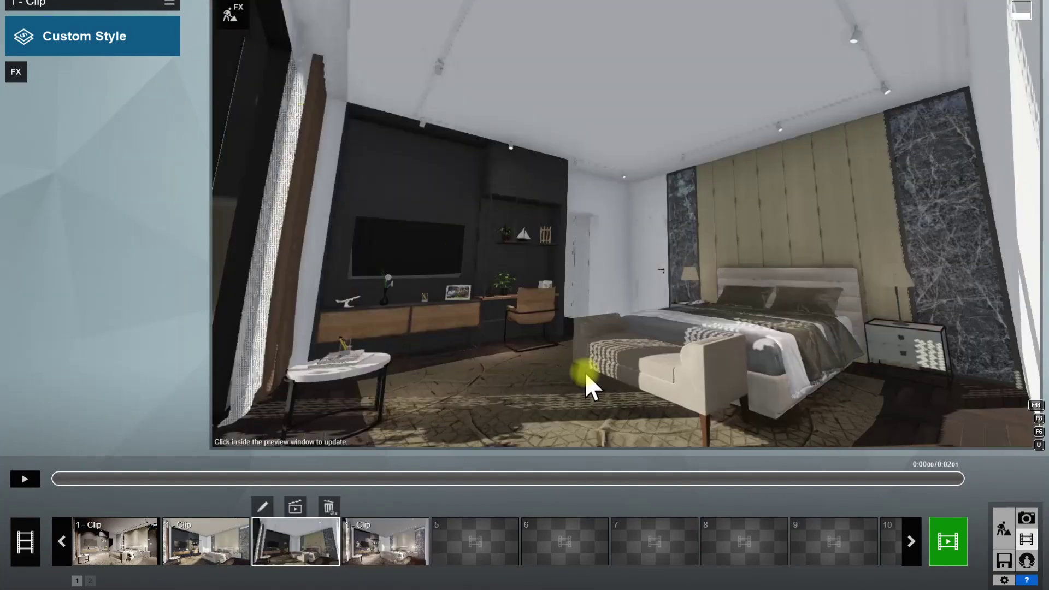
# Step: Load the Interior bedroom-04 effects preset onto the bedroom clip
pyautogui.click(165, 4)
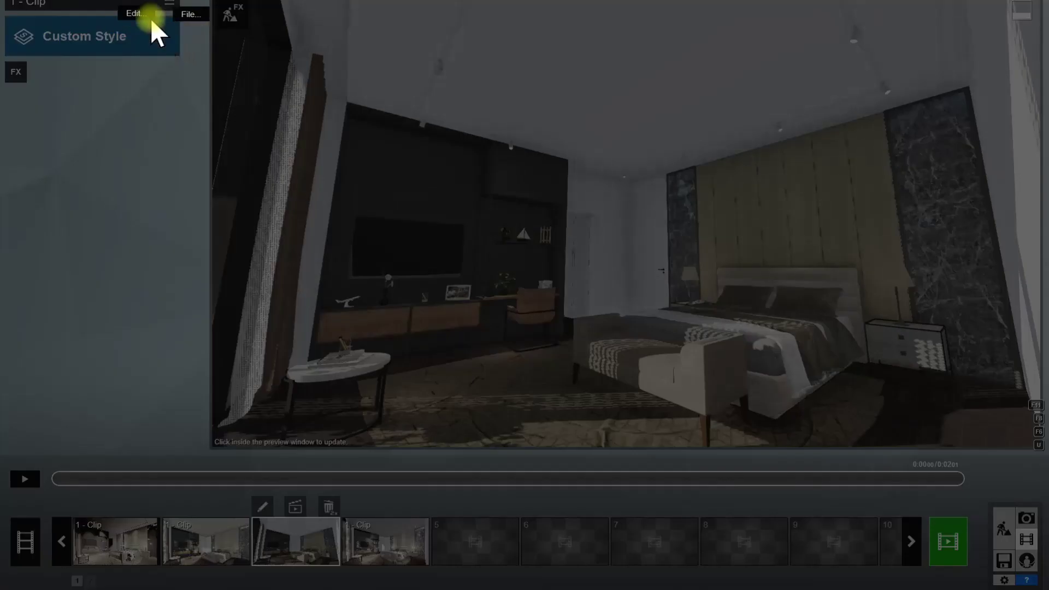
pyautogui.click(186, 15)
pyautogui.click(229, 29)
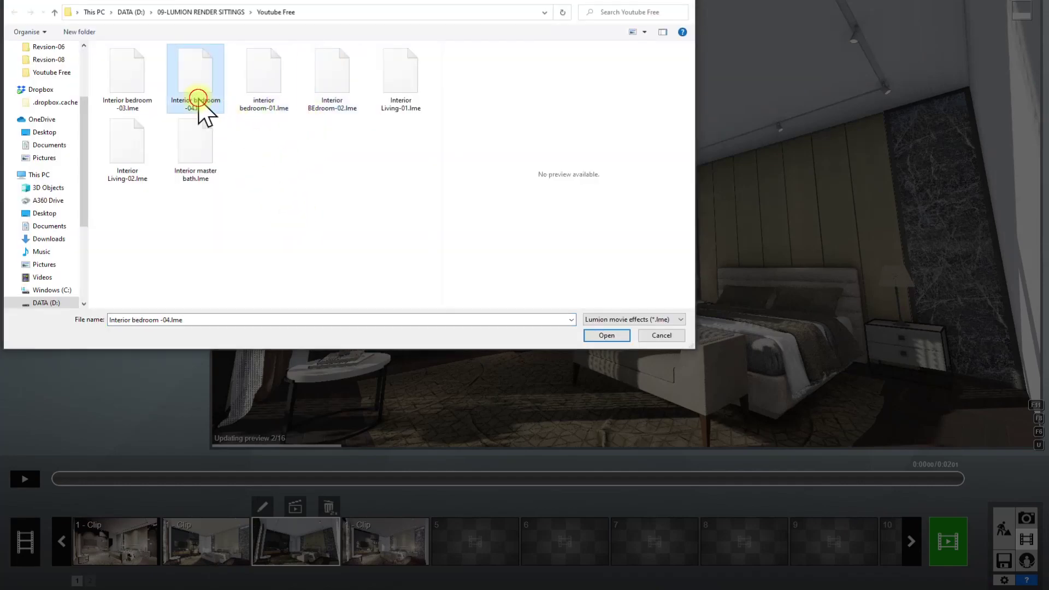
pyautogui.doubleClick(197, 96)
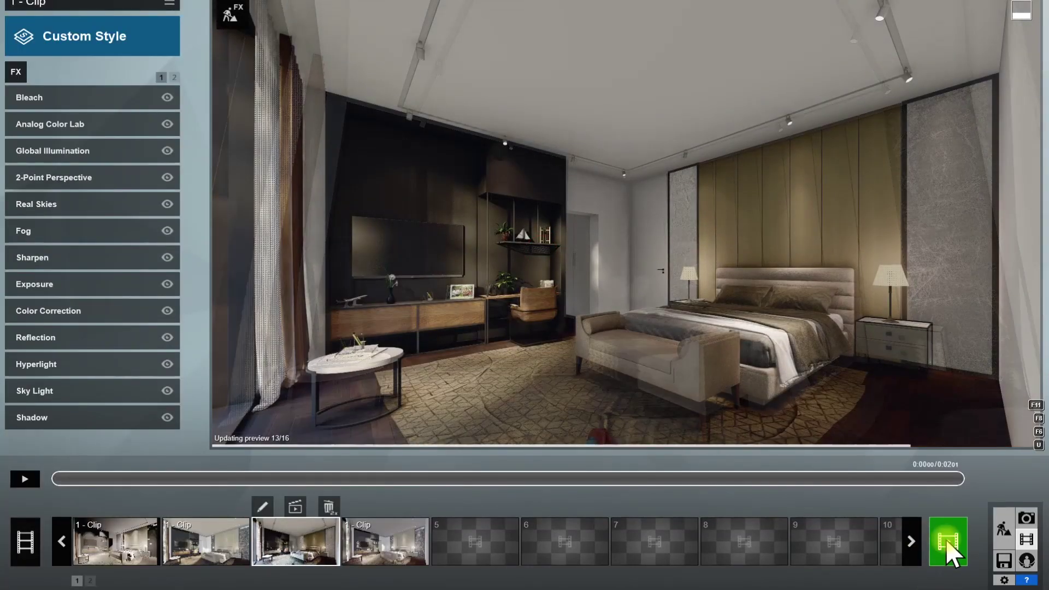
# Step: Render the current frame at Email 1280x720, overwriting the existing image file
pyautogui.click(947, 541)
pyautogui.click(322, 424)
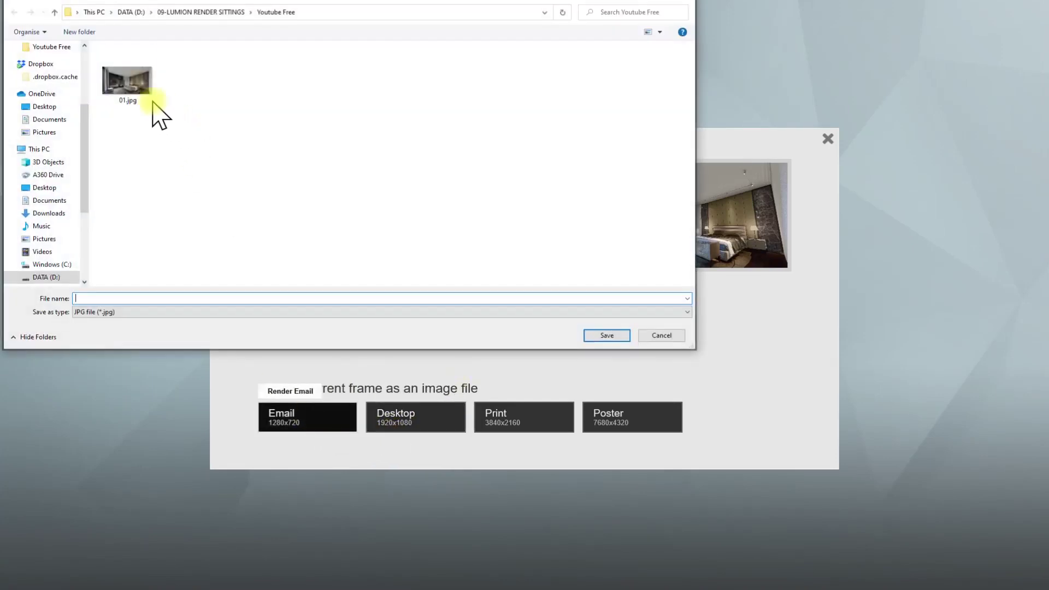
pyautogui.doubleClick(155, 110)
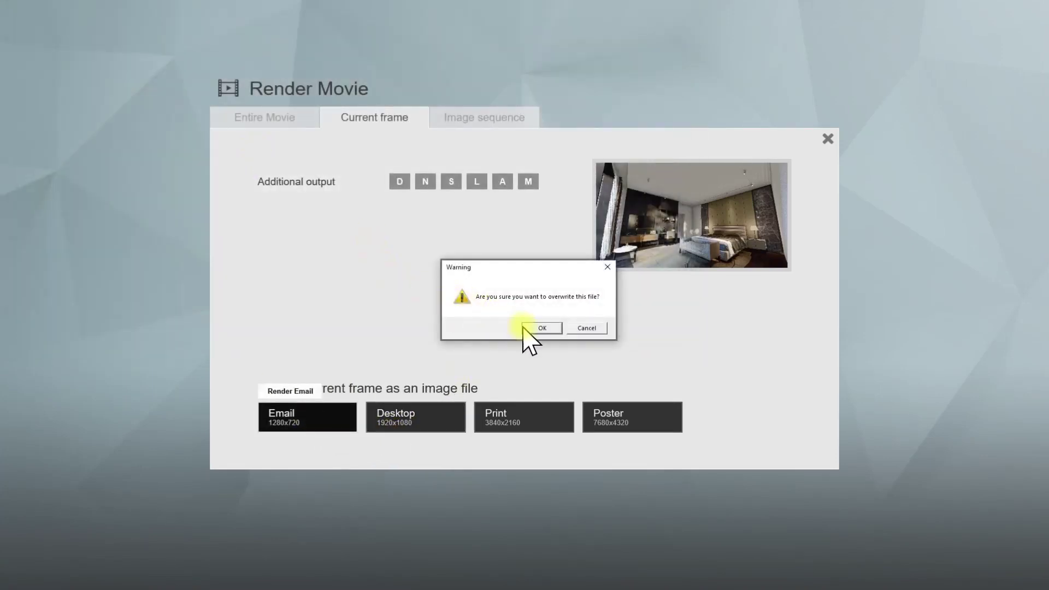
pyautogui.click(536, 331)
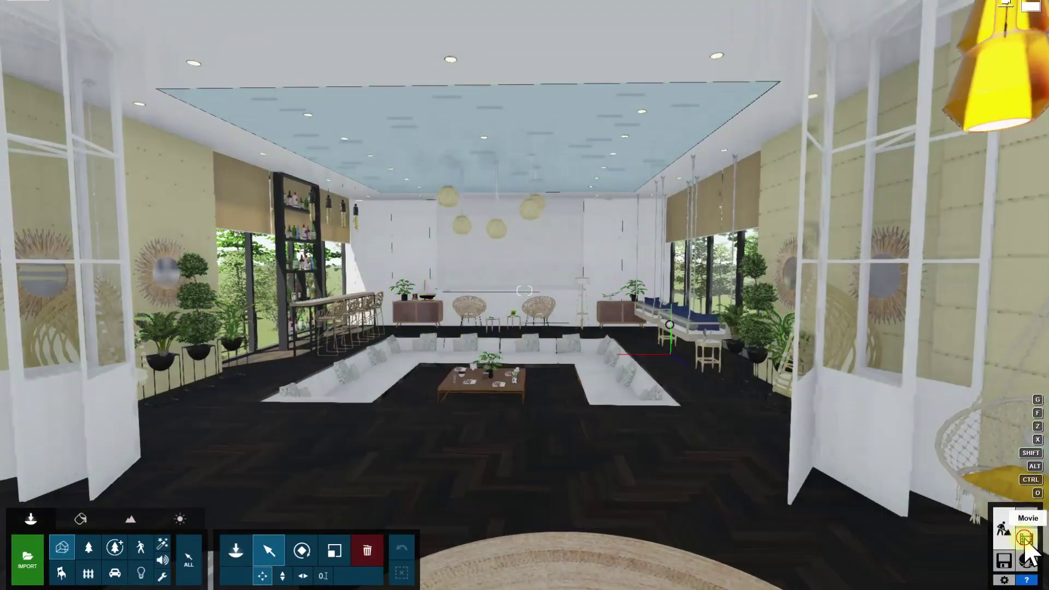
# Step: In Movie mode, load a saved .lme effects preset onto the hall clip
pyautogui.click(1025, 541)
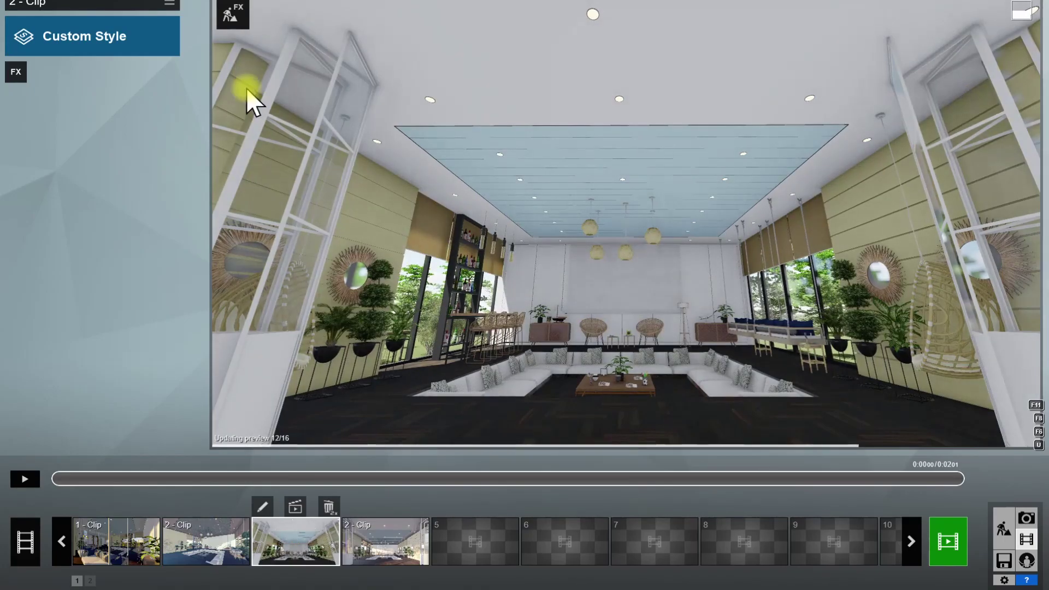
pyautogui.click(170, 4)
pyautogui.click(200, 13)
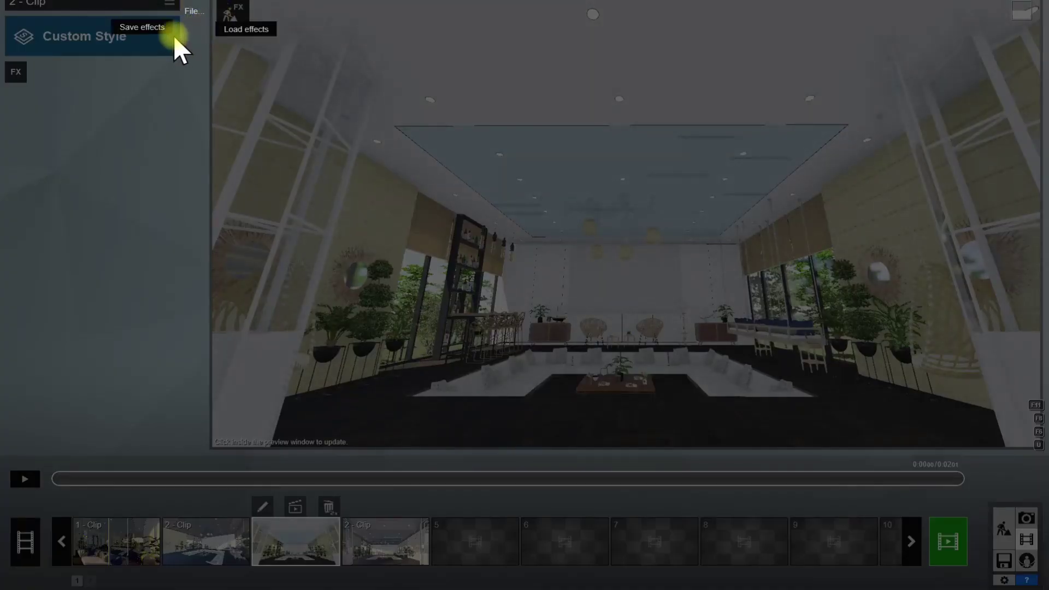
pyautogui.click(248, 40)
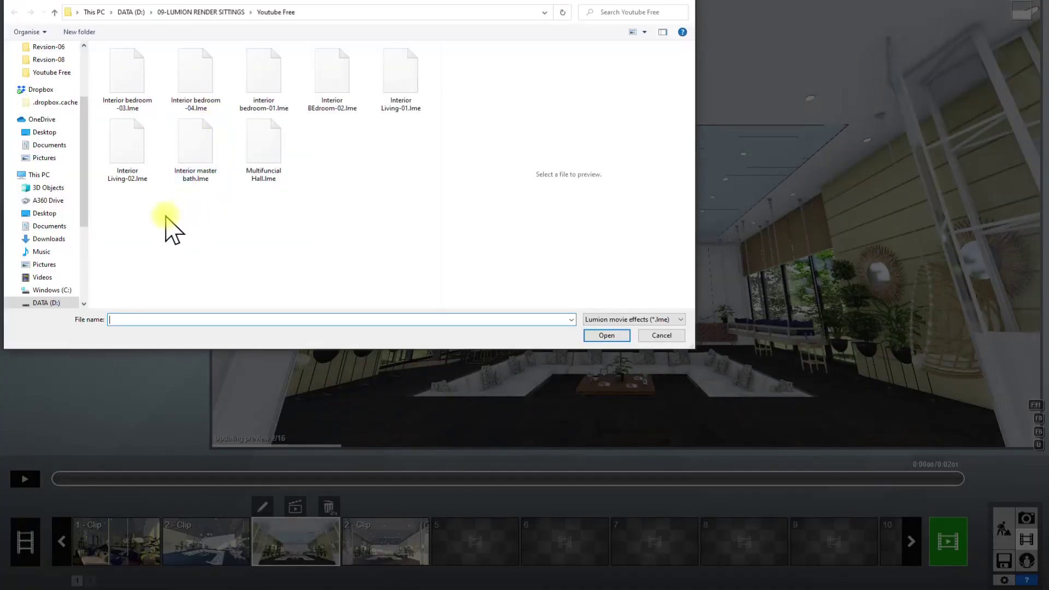
pyautogui.doubleClick(246, 166)
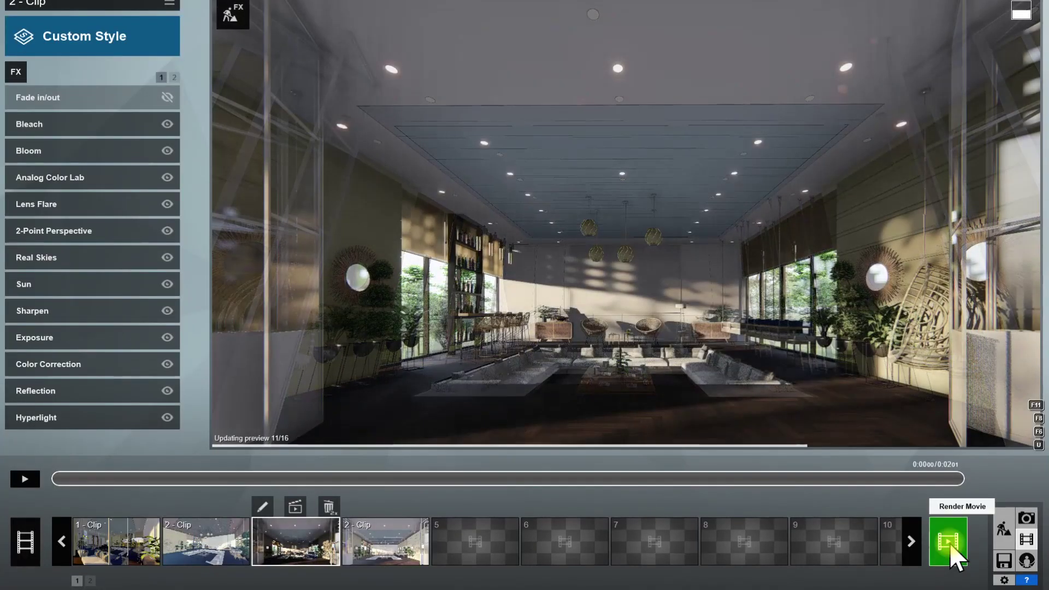
# Step: Render the current frame at Email 1280x720, overwriting 01.jpg
pyautogui.click(949, 542)
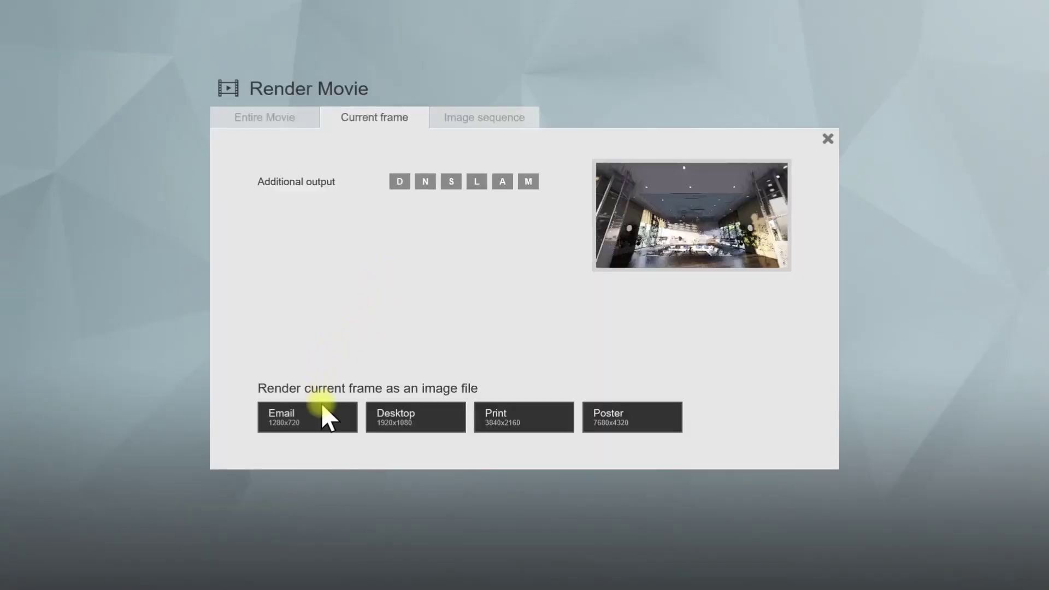
pyautogui.click(323, 413)
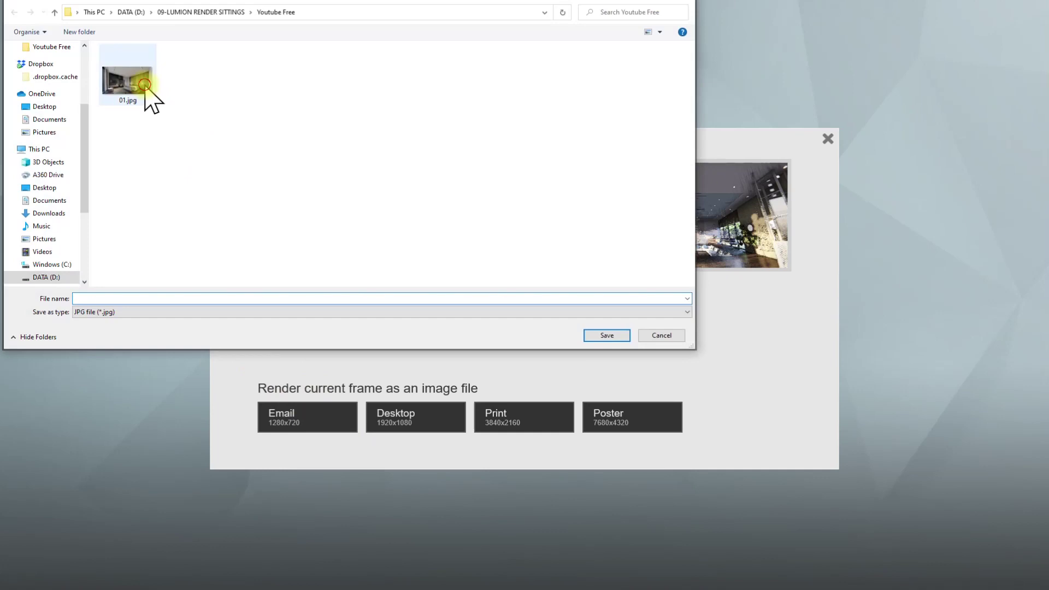
pyautogui.doubleClick(145, 85)
pyautogui.click(541, 328)
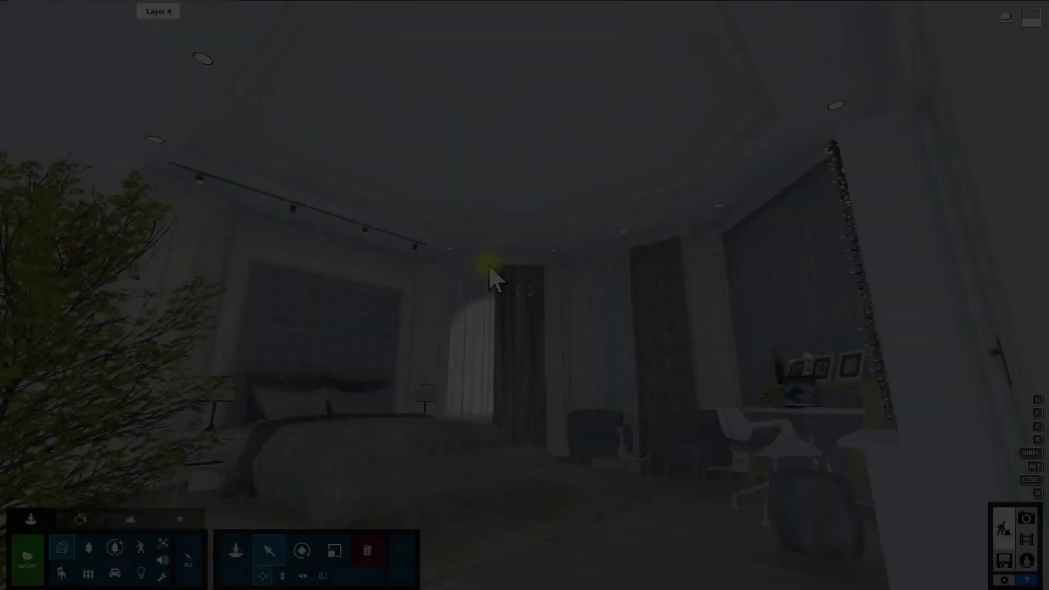
# Step: Walk around the bedroom viewing the wardrobe, painting, vanity shelf and desk
pyautogui.press('s')
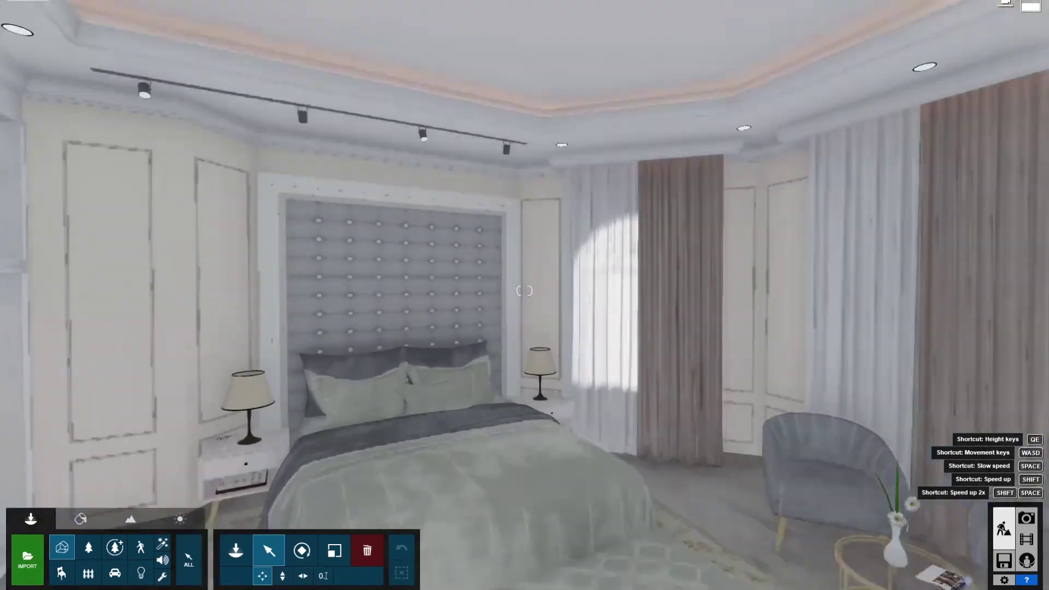
pyautogui.moveTo(525, 290); pyautogui.dragTo(525, 291, button='right')
pyautogui.press('w')
pyautogui.press('s')
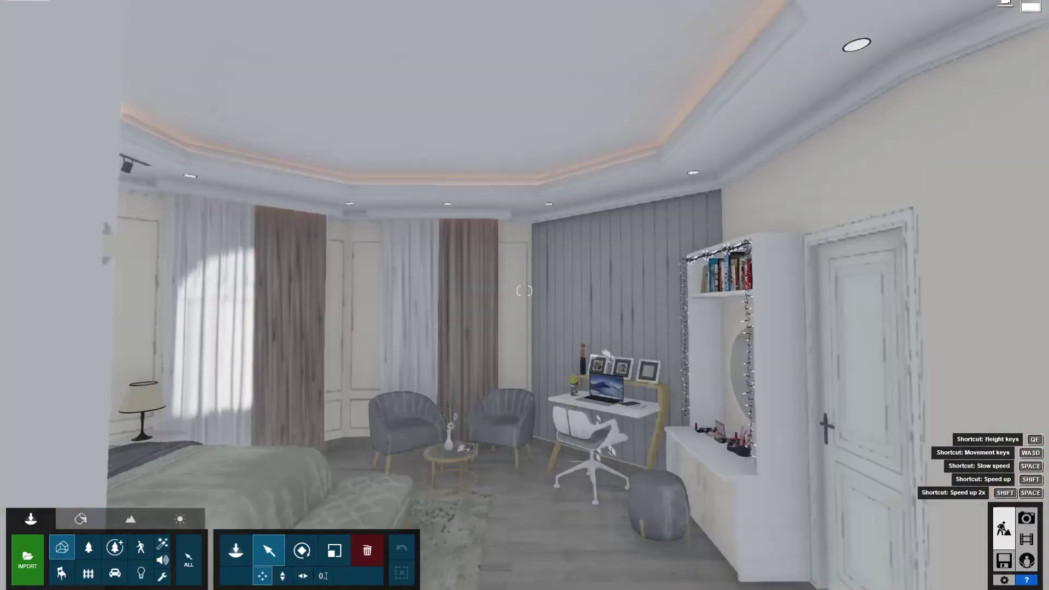
pyautogui.moveTo(525, 290); pyautogui.dragTo(524, 291, button='right')
# Step: Inspect the armchairs up close, pull back to show the bed, then return to Movie mode
pyautogui.press('w')
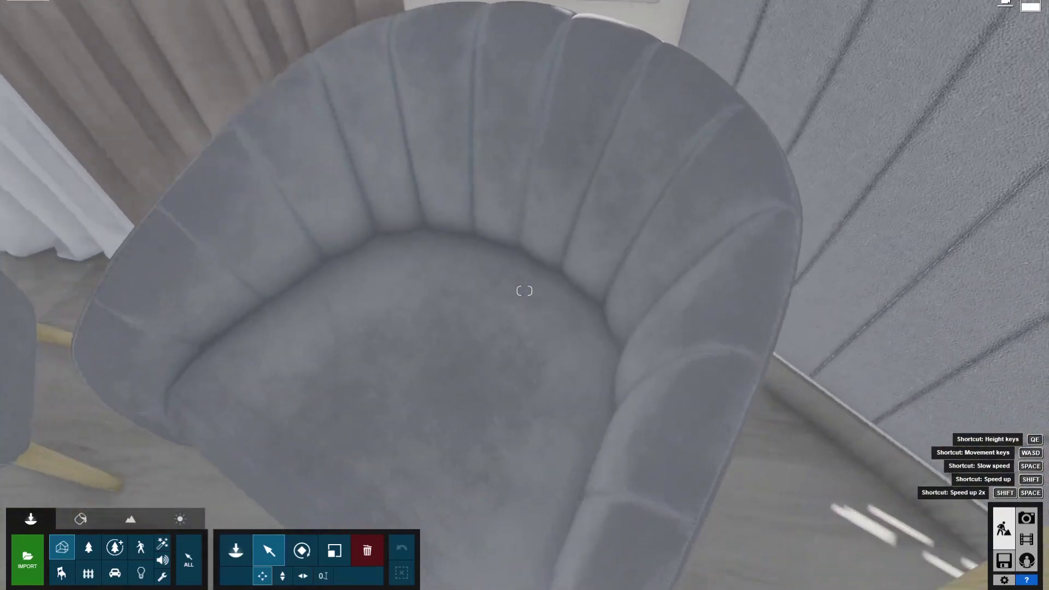
pyautogui.press('w')
pyautogui.moveTo(525, 291); pyautogui.dragTo(525, 291, button='right')
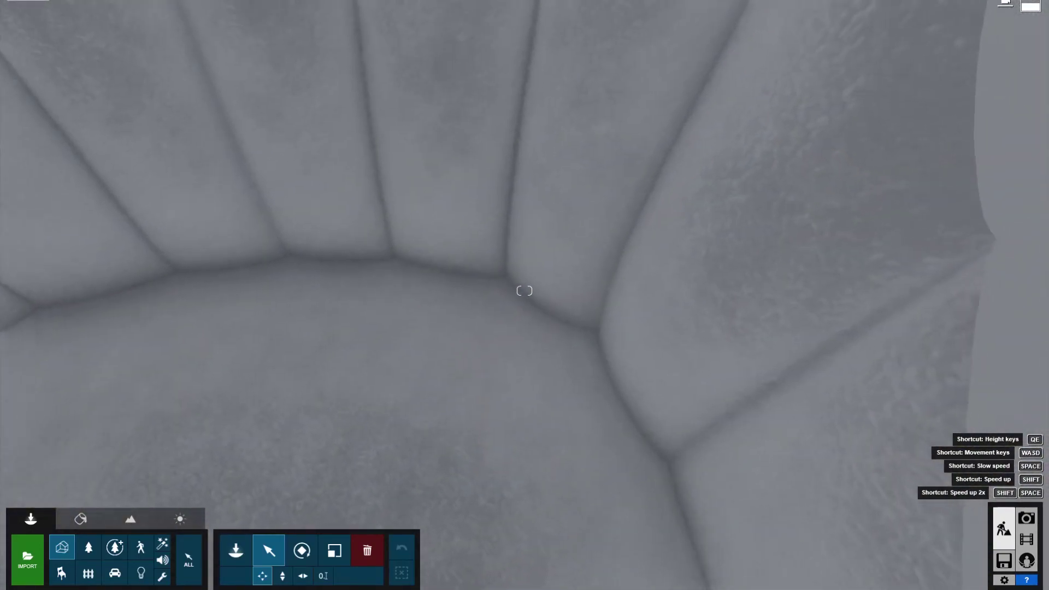
pyautogui.press('s')
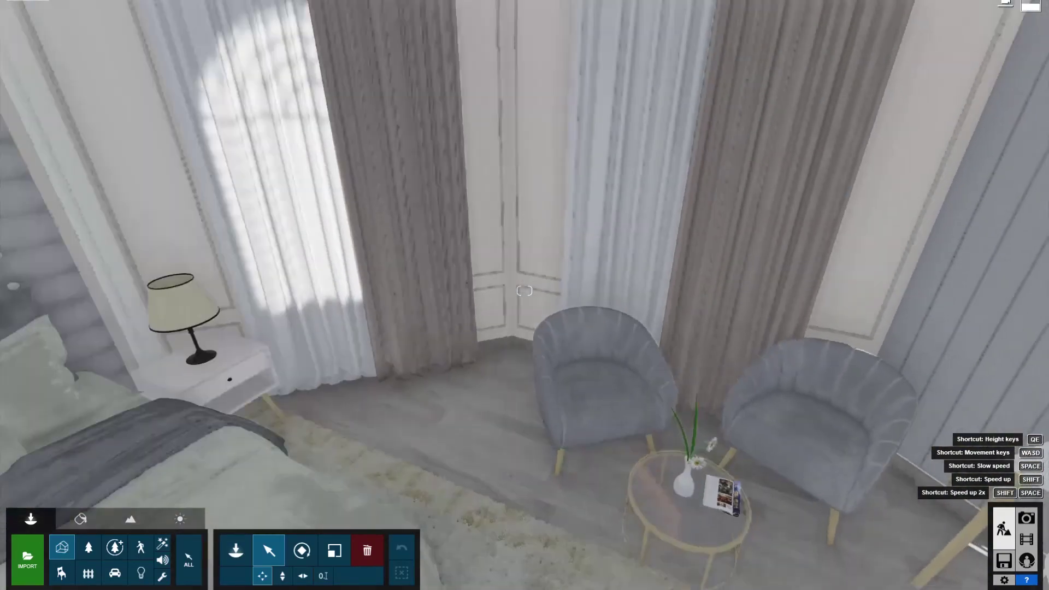
pyautogui.press('s')
pyautogui.moveTo(525, 291); pyautogui.dragTo(516, 335, button='right')
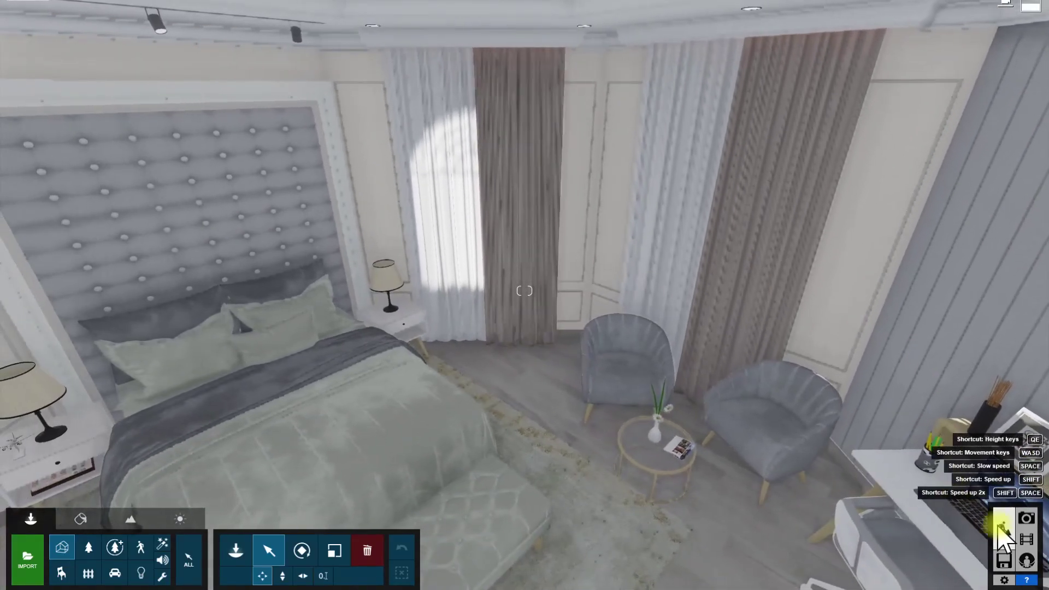
pyautogui.click(1001, 529)
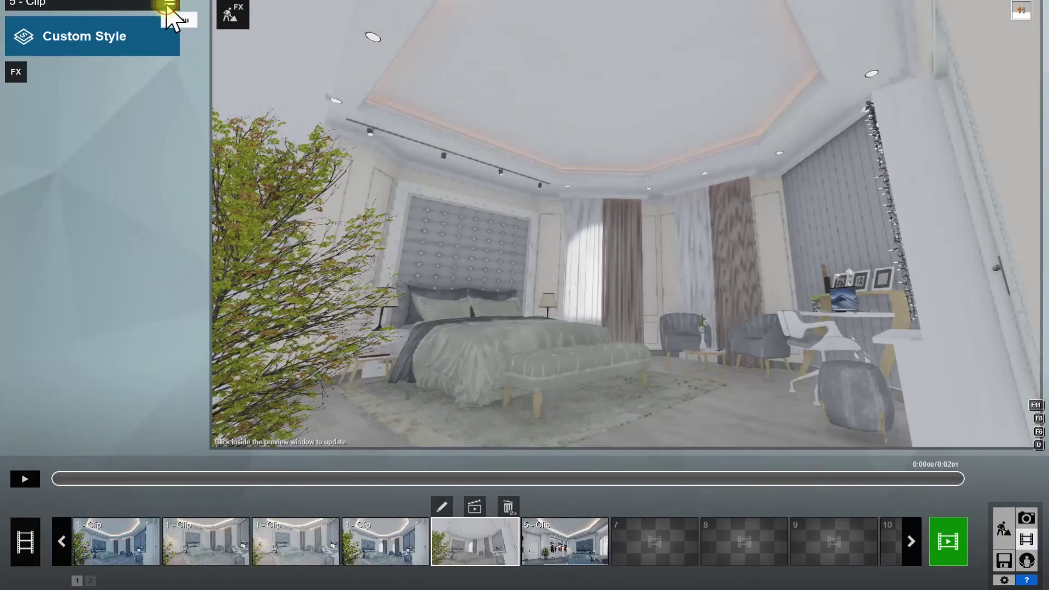
# Step: Load the Interior bedroom-05 effects preset onto clip 5
pyautogui.click(169, 3)
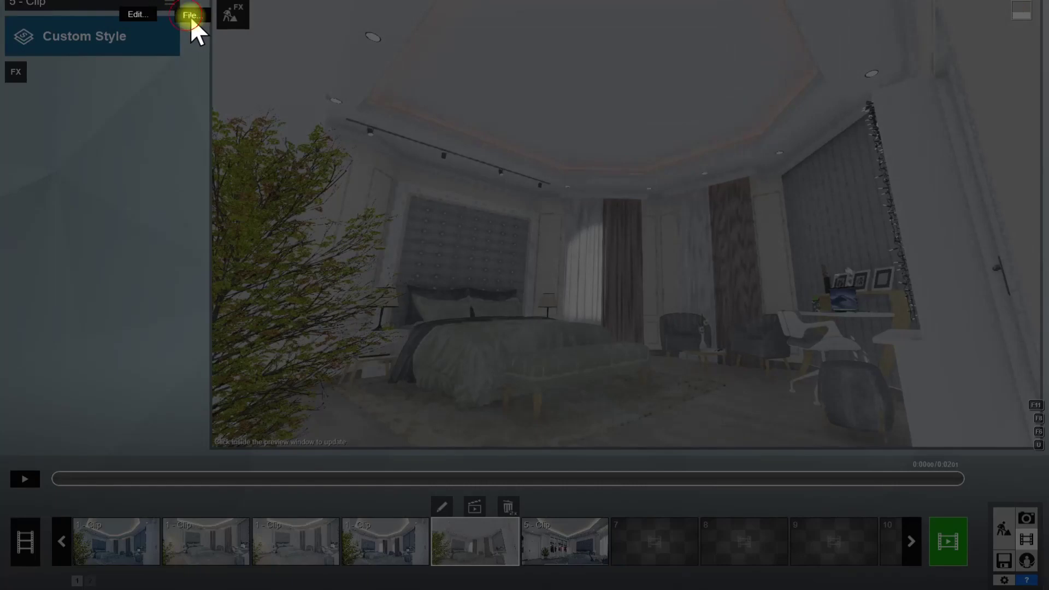
pyautogui.click(234, 35)
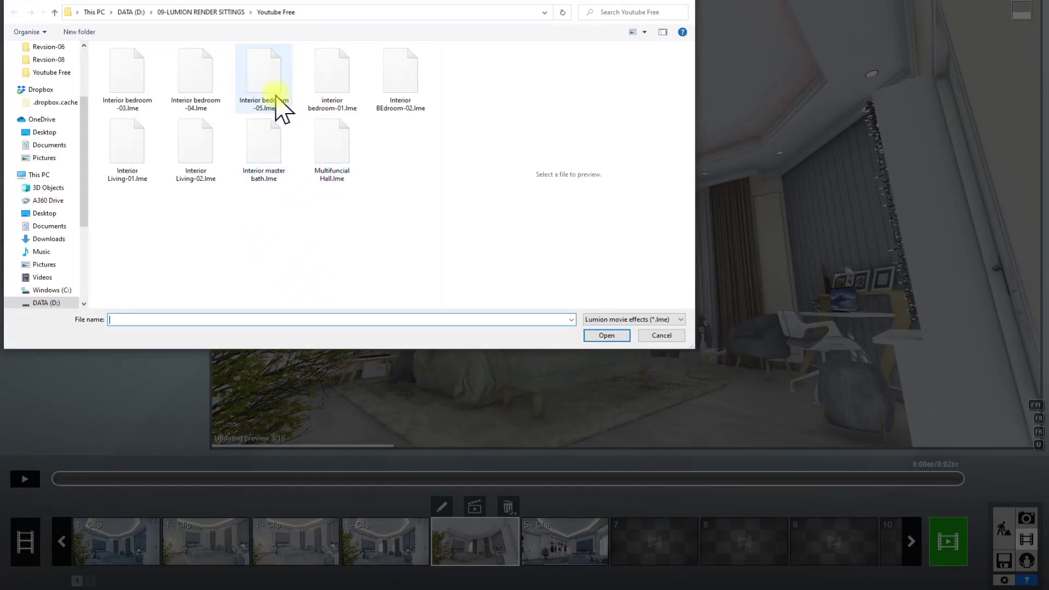
pyautogui.doubleClick(275, 96)
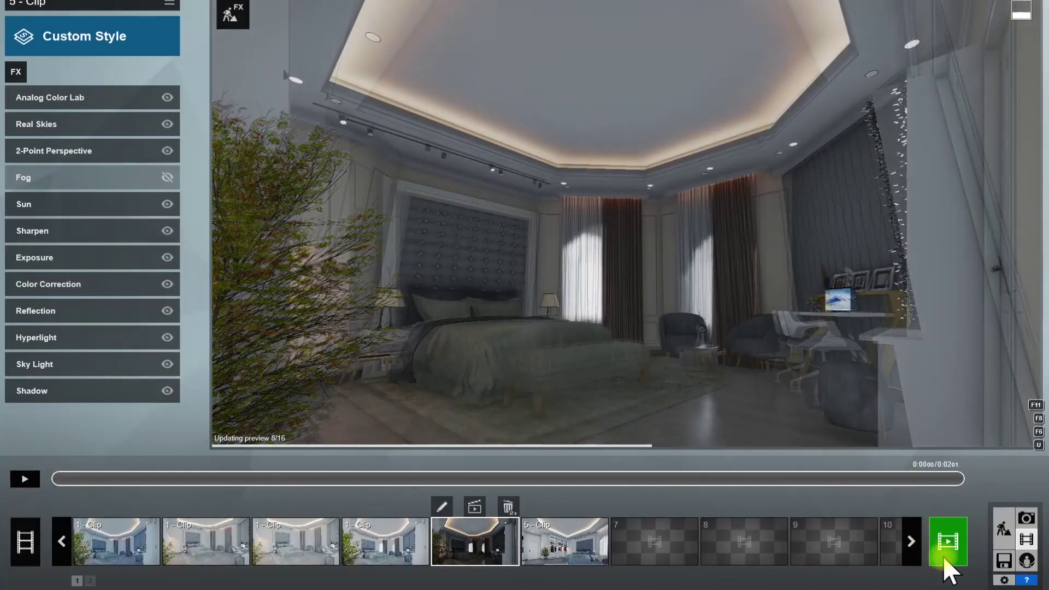
# Step: Render clip 5's current frame at Email 1280x720, overwriting the existing JPG
pyautogui.click(954, 548)
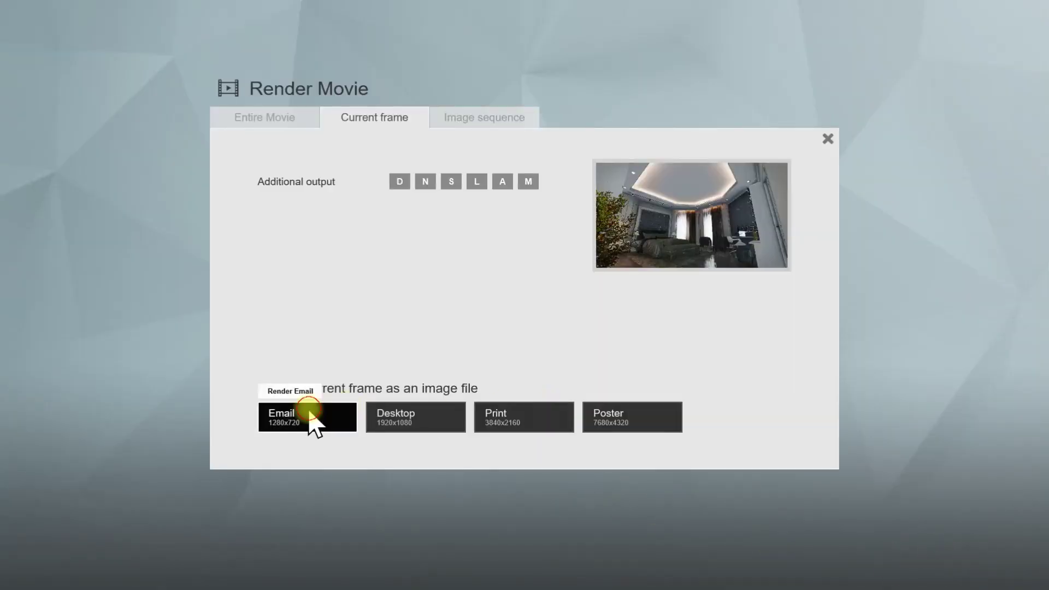
pyautogui.click(309, 416)
pyautogui.doubleClick(143, 96)
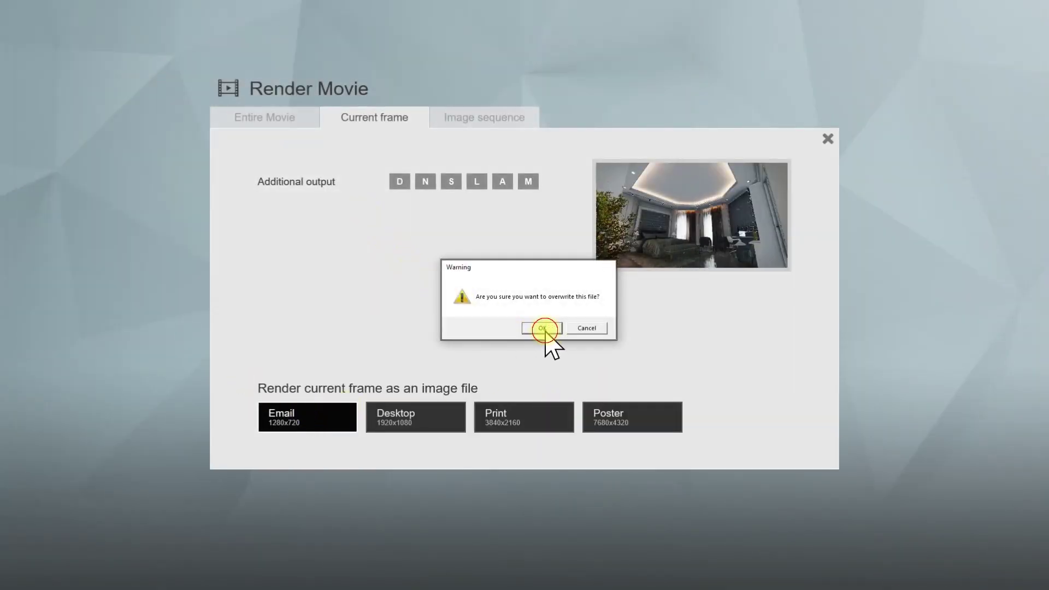
pyautogui.click(544, 329)
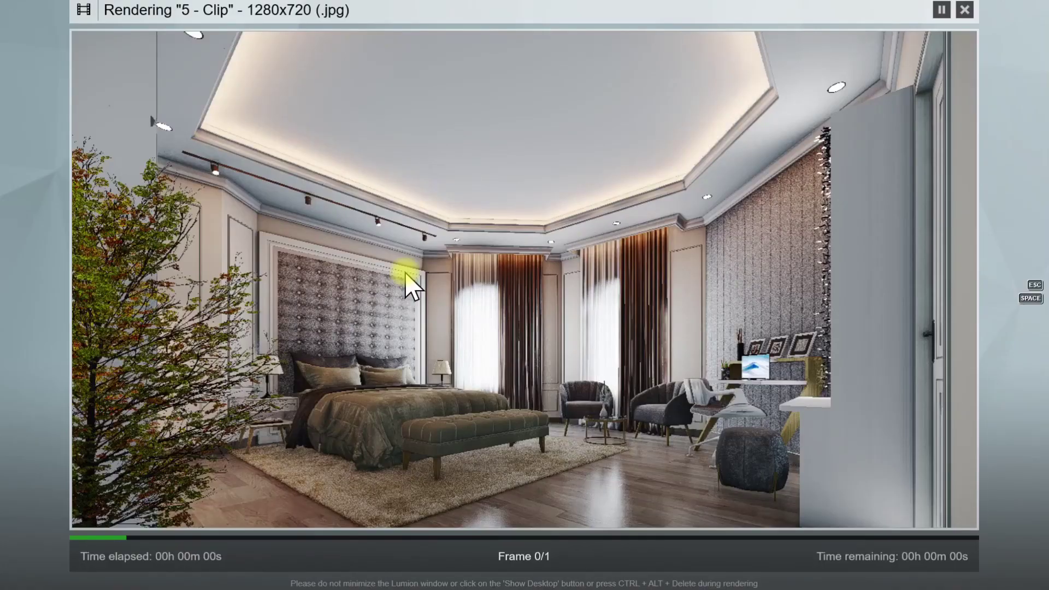